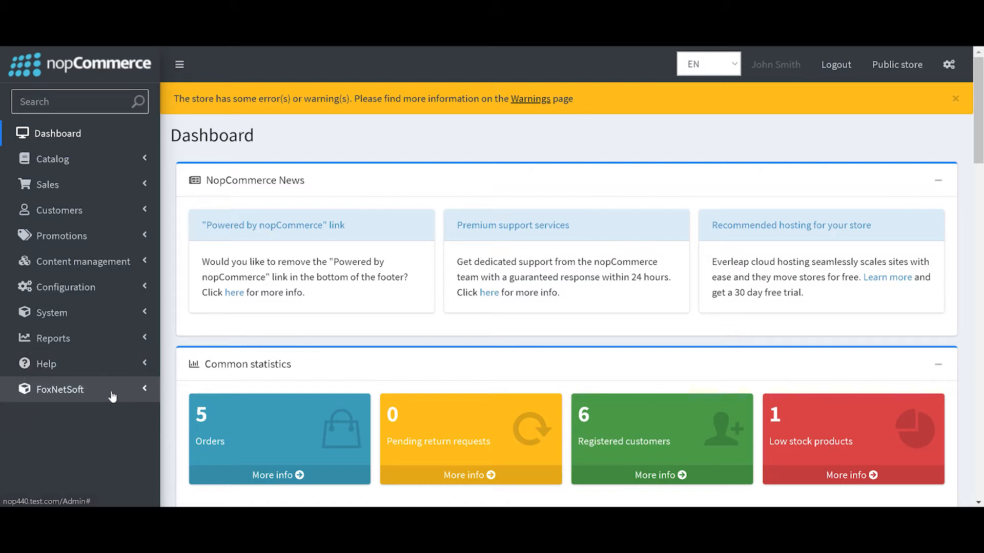
Step: Open the FoxNetSoft import manager templates and start adding a new import template
left_click(112, 396)
left_click(84, 420)
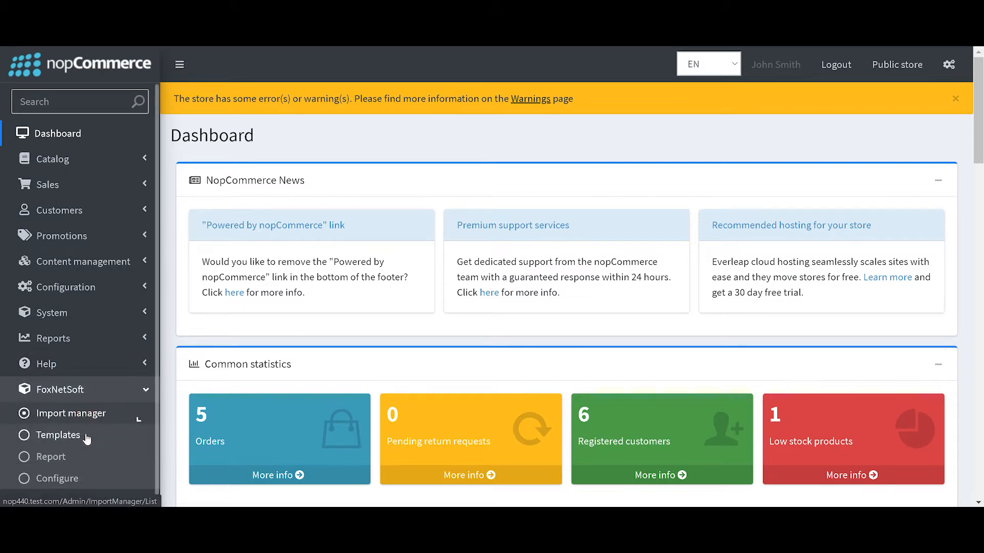
left_click(85, 433)
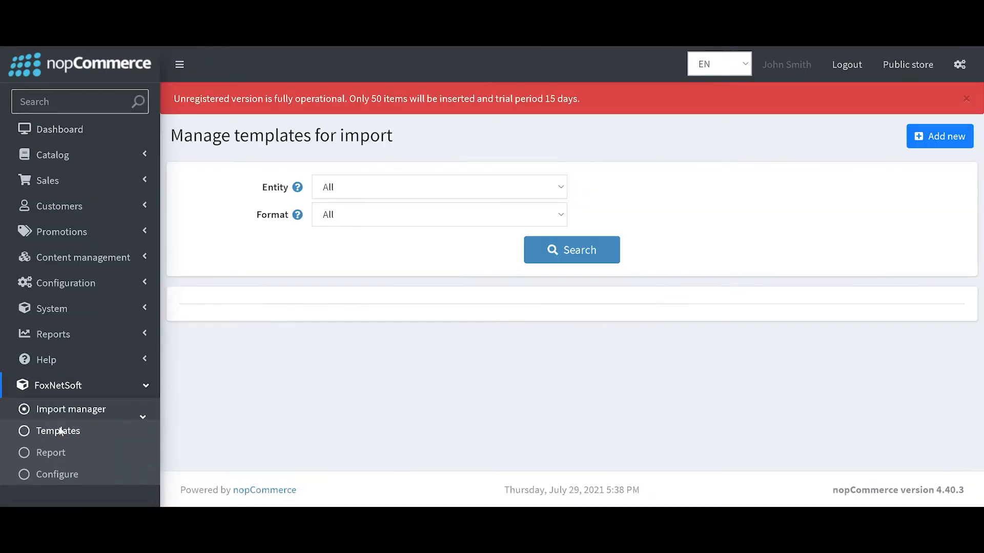
left_click(932, 145)
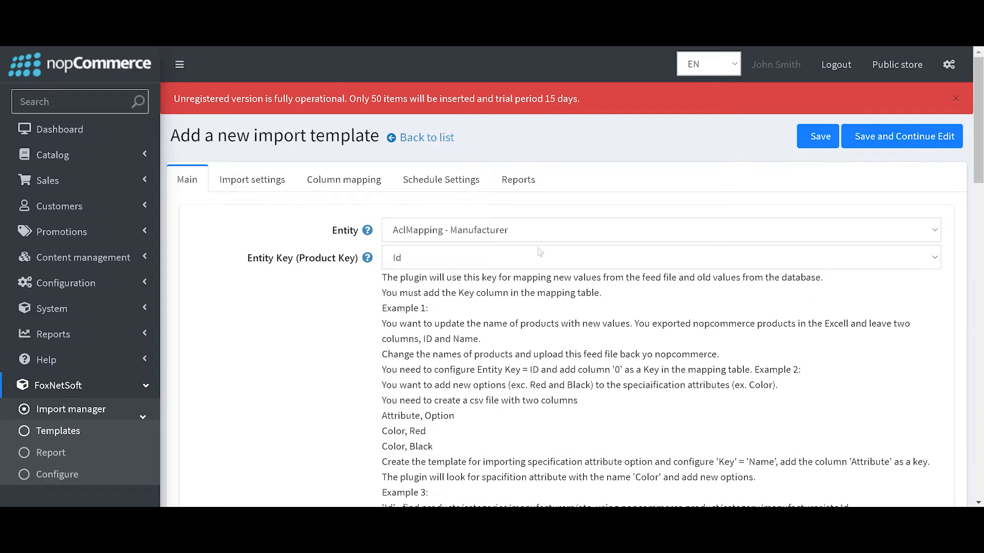
Step: Set the new template's entity to Product Attribute and its entity key to Name
left_click(428, 230)
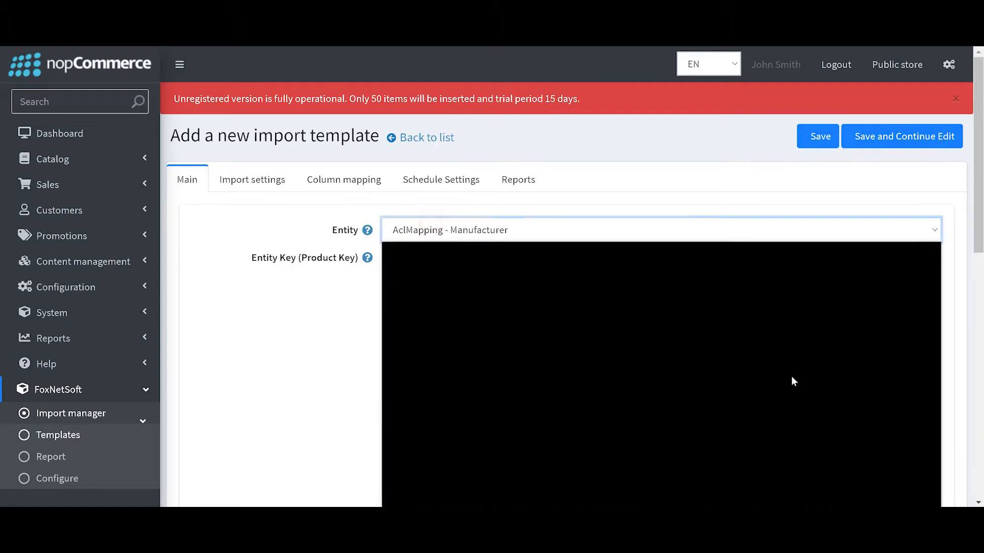
scroll(534, 418, "down", 2)
scroll(534, 418, "down", 4)
scroll(533, 418, "up", 6)
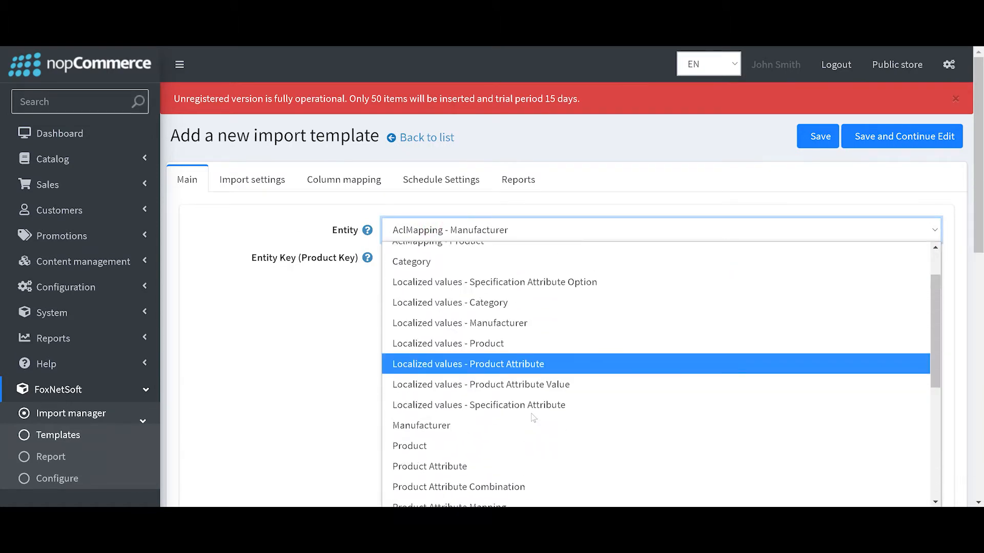
scroll(534, 417, "down", 3)
scroll(534, 418, "up", 3)
scroll(472, 407, "down", 5)
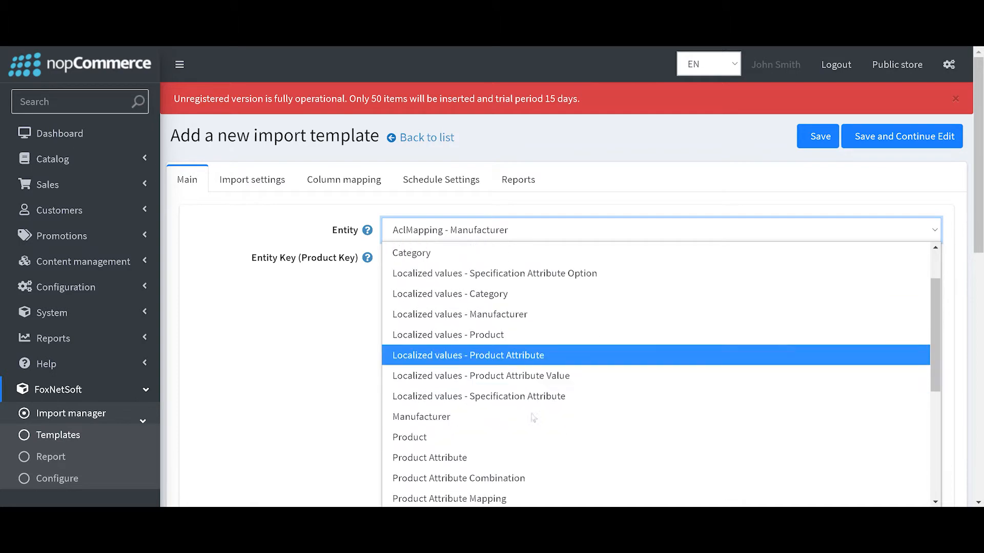
left_click(491, 262)
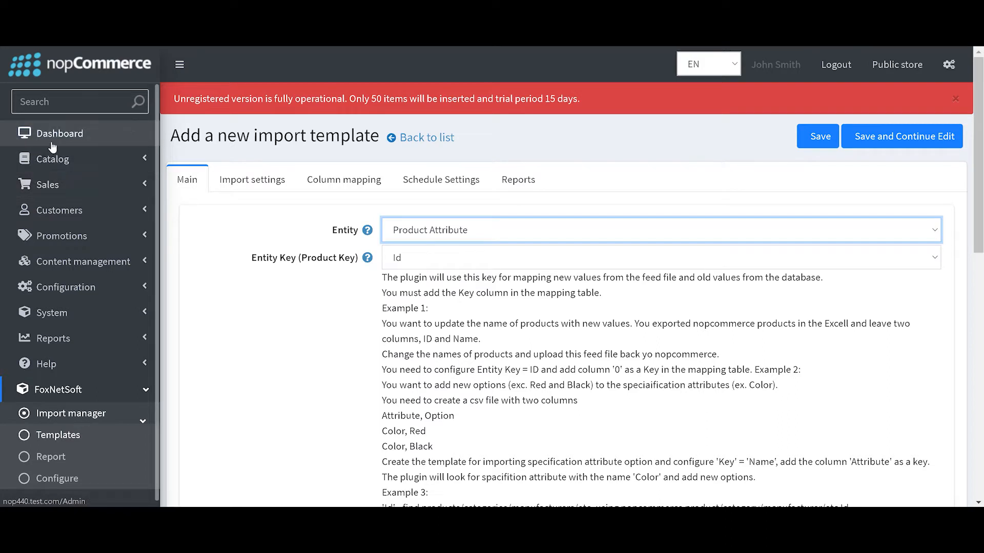
left_click(415, 255)
left_click(454, 362)
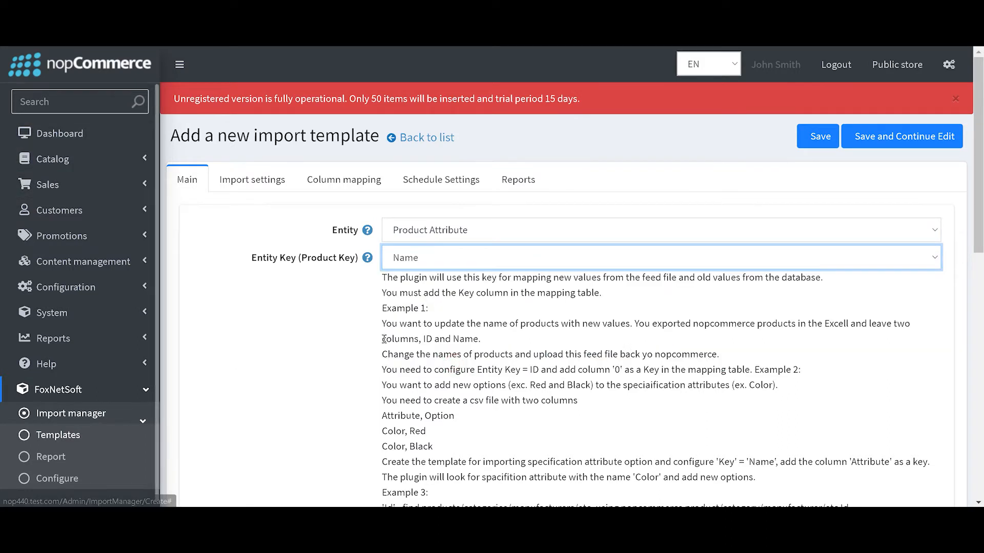
Step: Name the import template "Product Attribute Import Example"
scroll(408, 330, "down", 5)
scroll(408, 331, "down", 3)
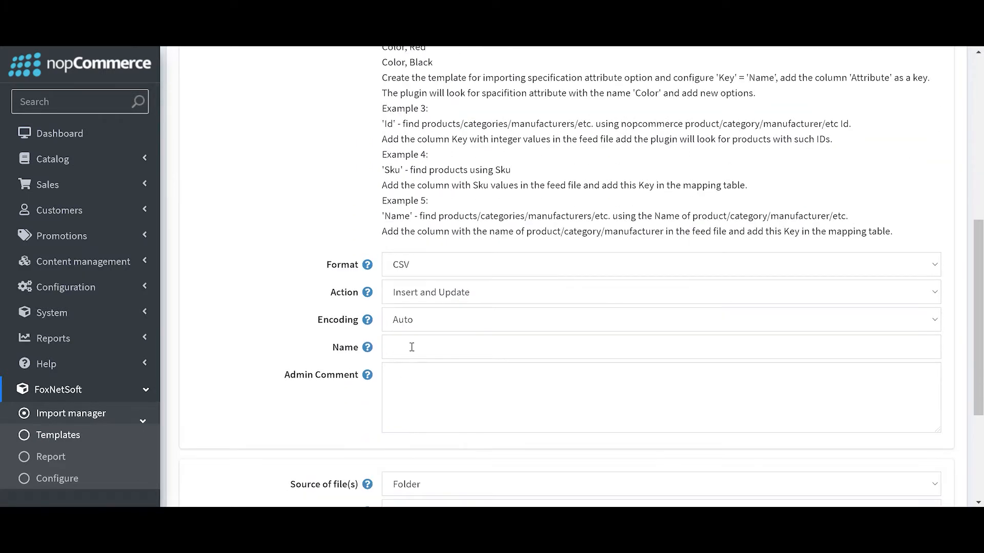
left_click(411, 345)
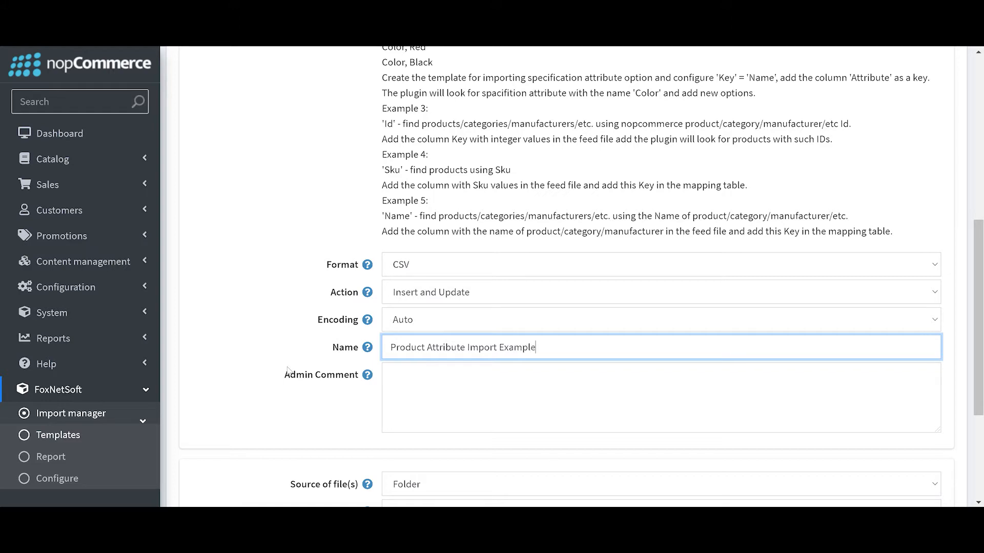
Step: Set the template's source of files to Upload file and save the template, keeping it open for editing
scroll(439, 357, "down", 2)
left_click(439, 356)
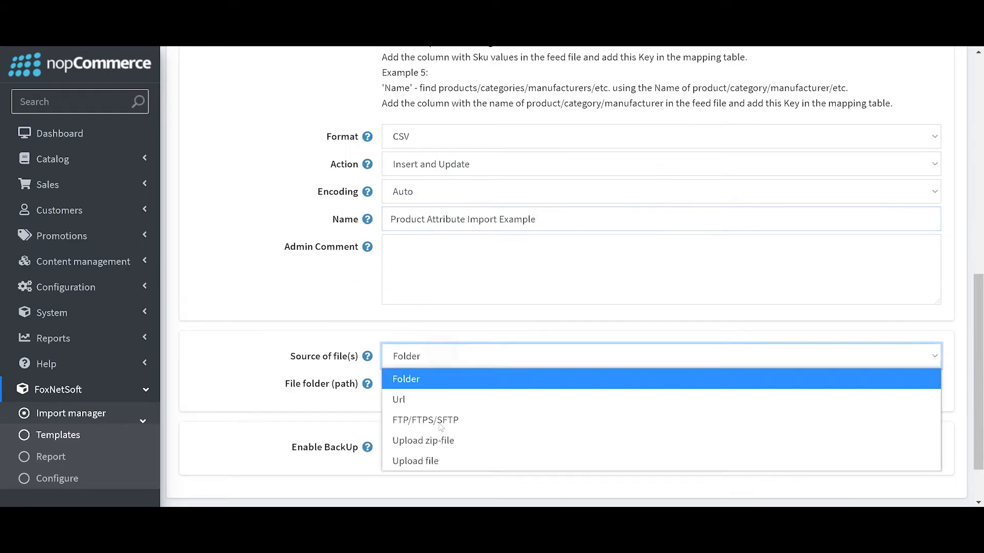
left_click(447, 462)
scroll(478, 377, "up", 10)
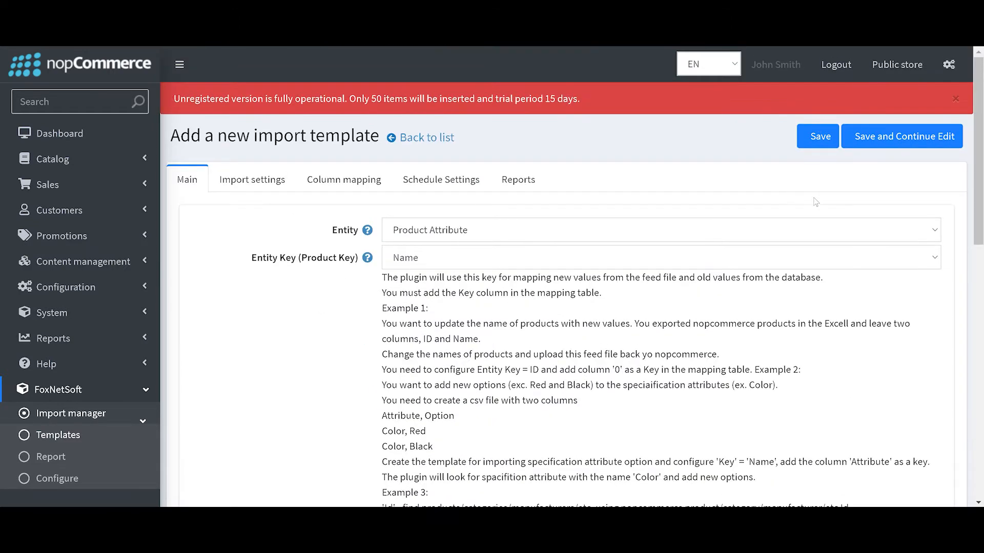
scroll(816, 202, "down", 10)
scroll(560, 237, "up", 10)
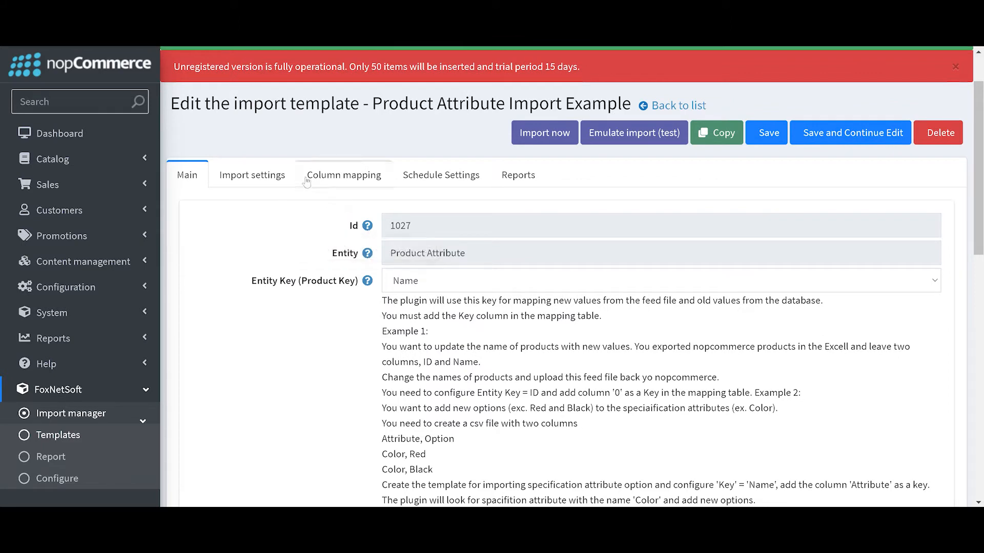
Step: Add a column mapping record from source column Key to destination Key (Product Attribute Id)
left_click(353, 177)
scroll(452, 401, "down", 1)
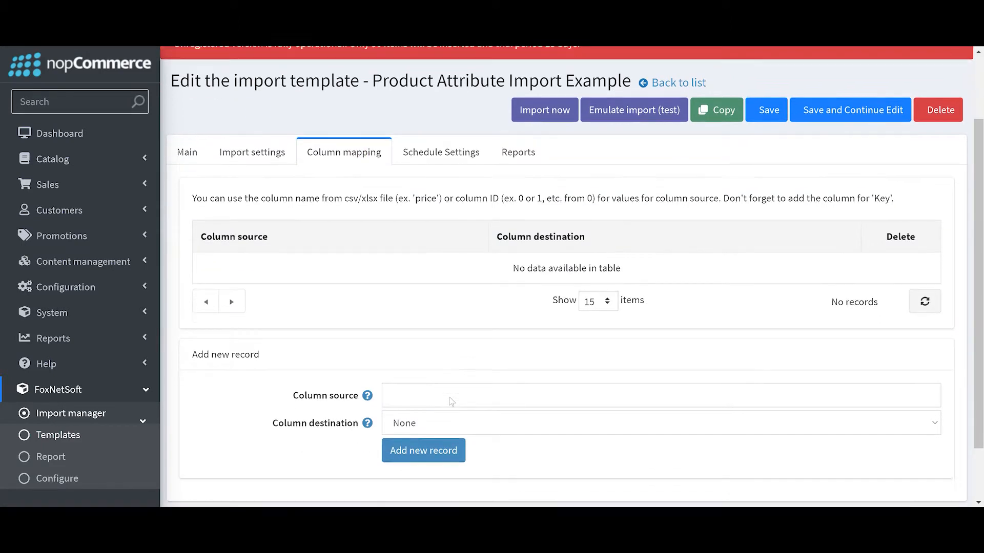
scroll(451, 401, "down", 3)
left_click(392, 332)
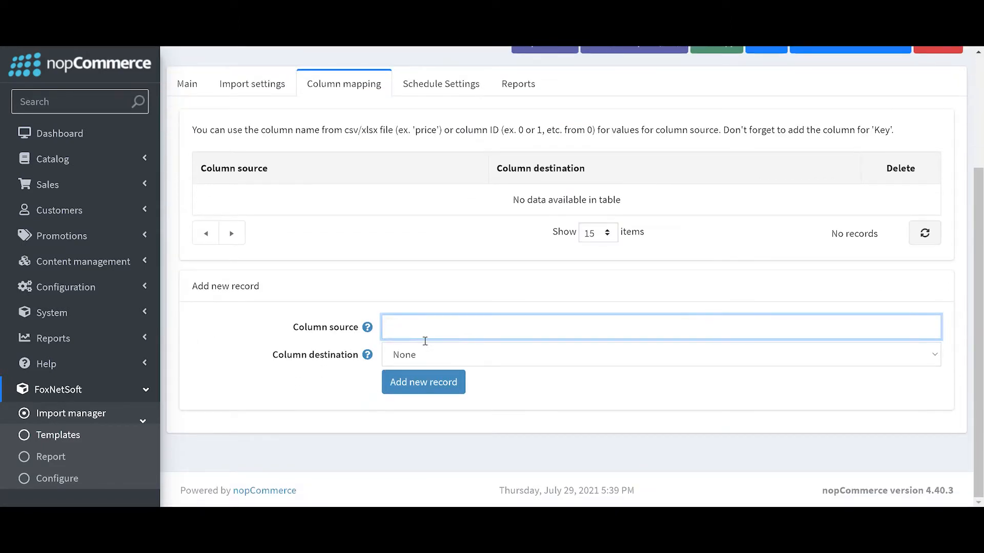
left_click(415, 359)
left_click(450, 397)
left_click(441, 330)
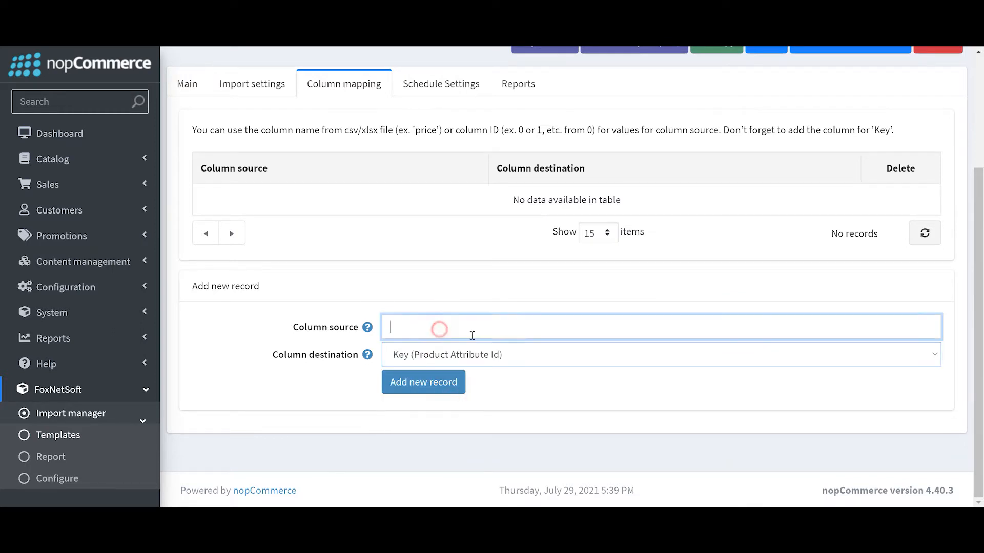
type("Key")
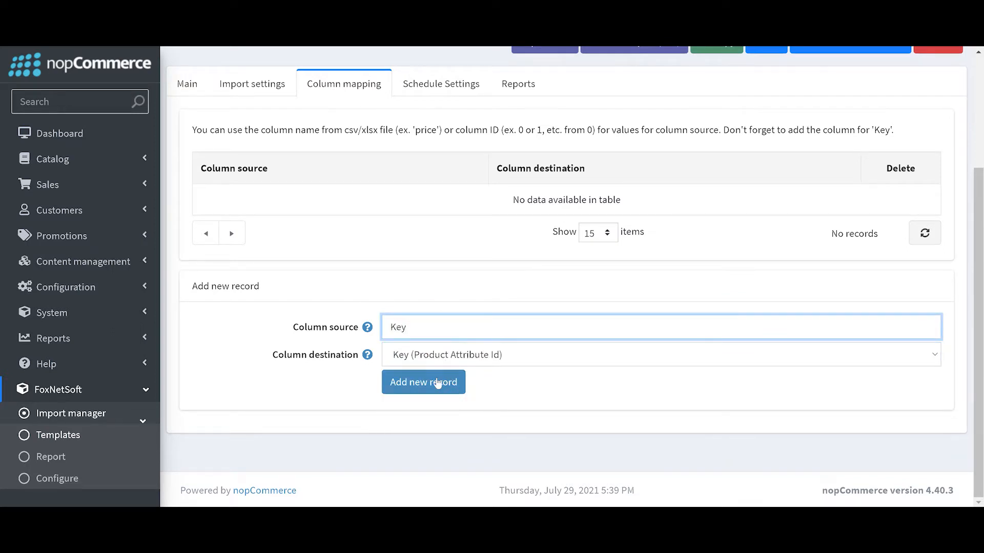
left_click(437, 382)
Step: Add a column mapping record from source column Name to destination Name
left_click(415, 359)
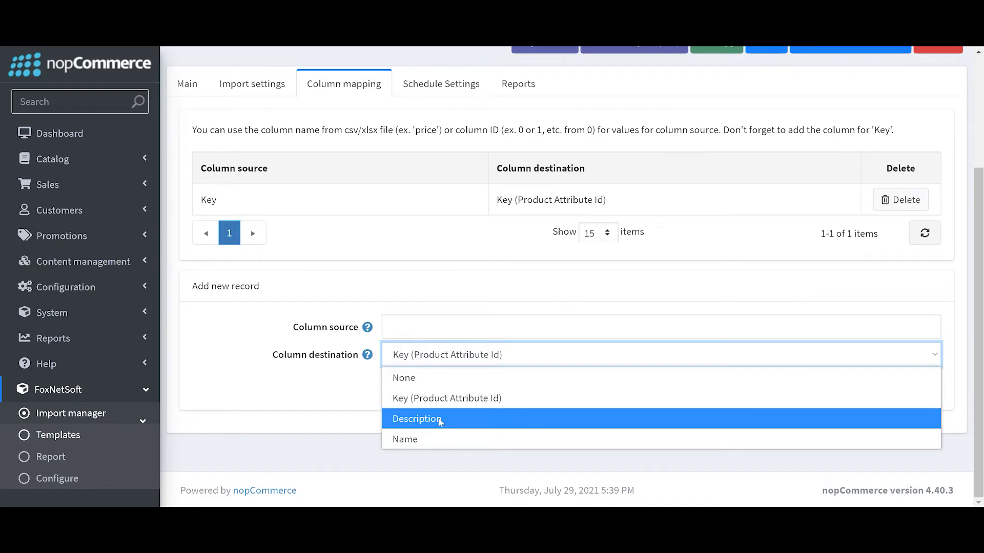
left_click(439, 441)
left_click(412, 327)
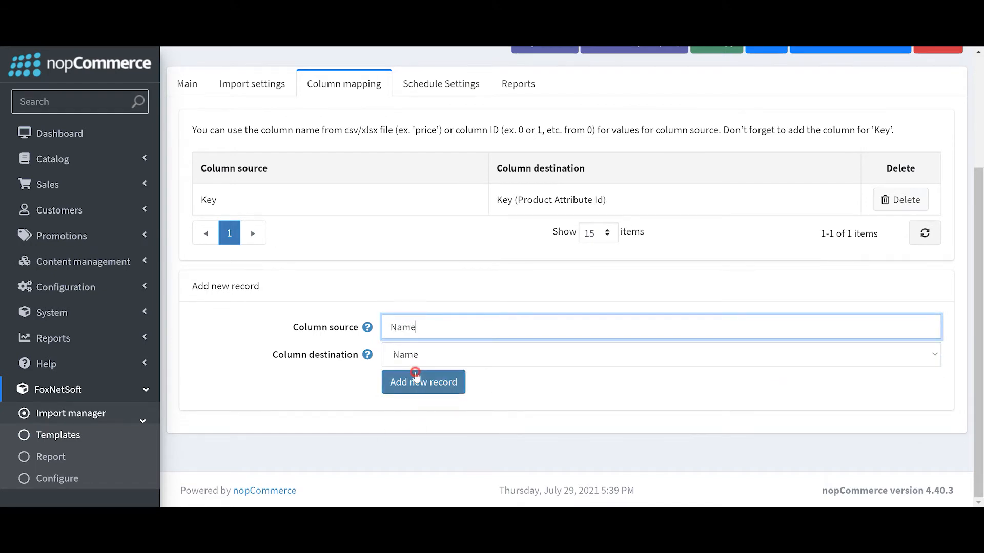
left_click(417, 379)
left_click_drag(199, 196, 194, 236)
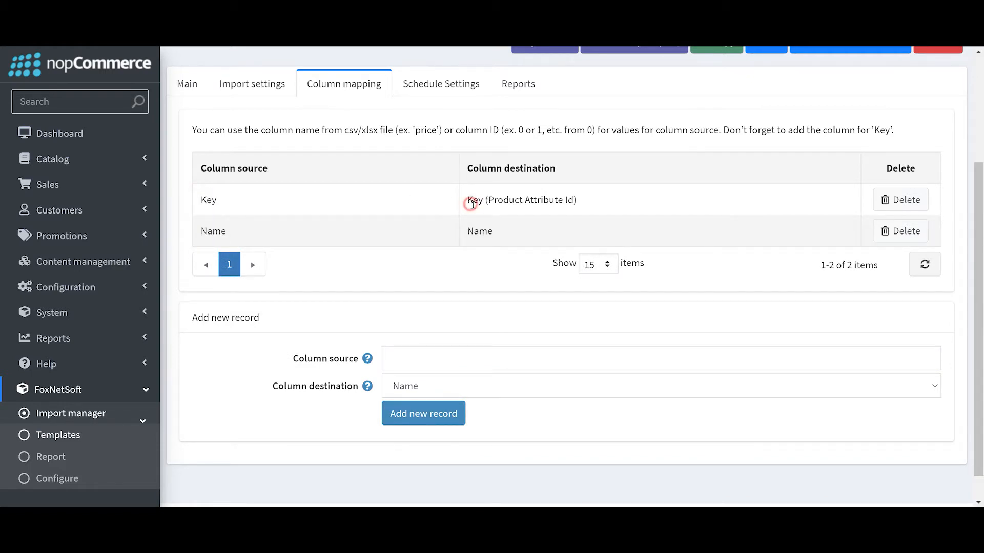
left_click_drag(468, 200, 493, 200)
Step: Add a column mapping record from source column Desc to destination Description
left_click(437, 384)
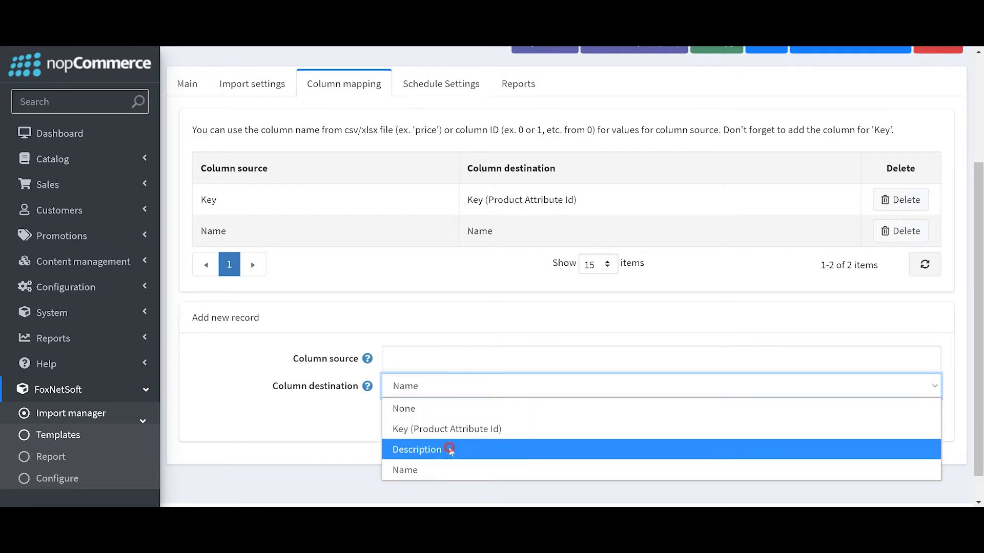
left_click(451, 449)
left_click(433, 352)
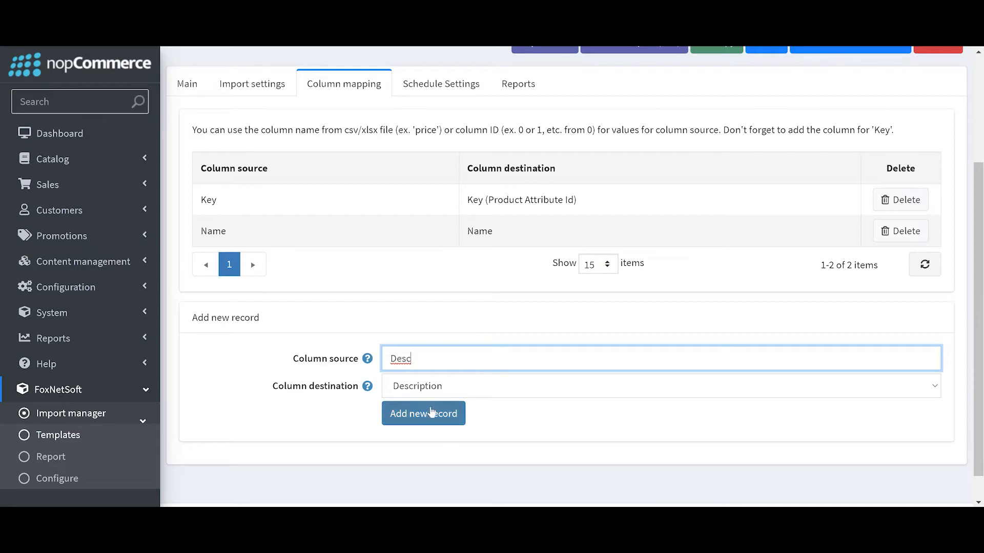
left_click(432, 412)
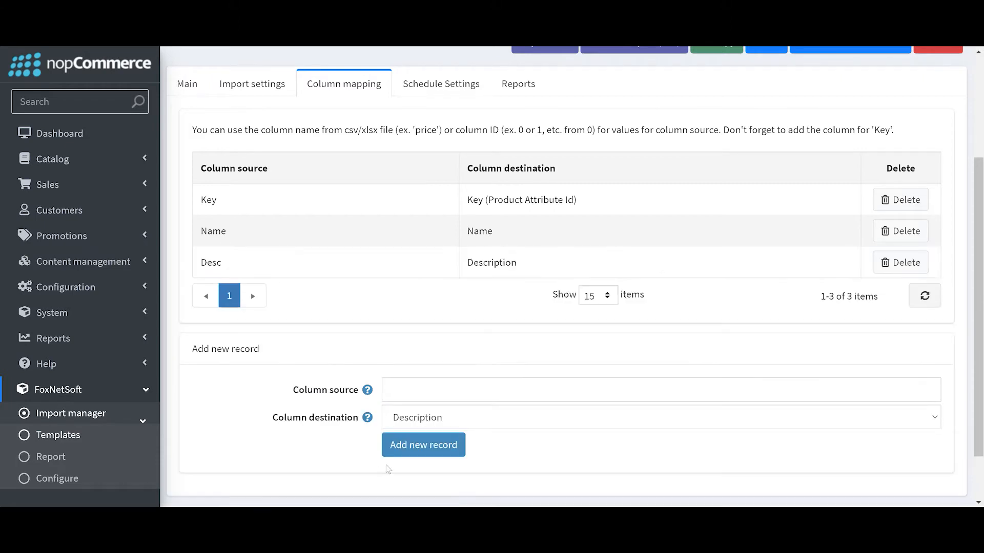
Step: Save the import template with its column mappings and keep it open for editing
scroll(774, 433, "up", 3)
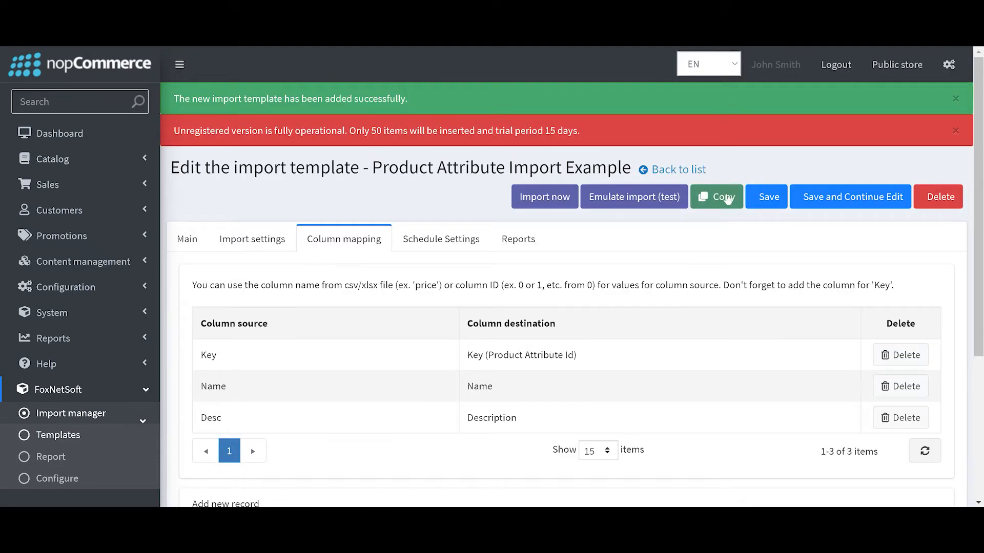
left_click(817, 197)
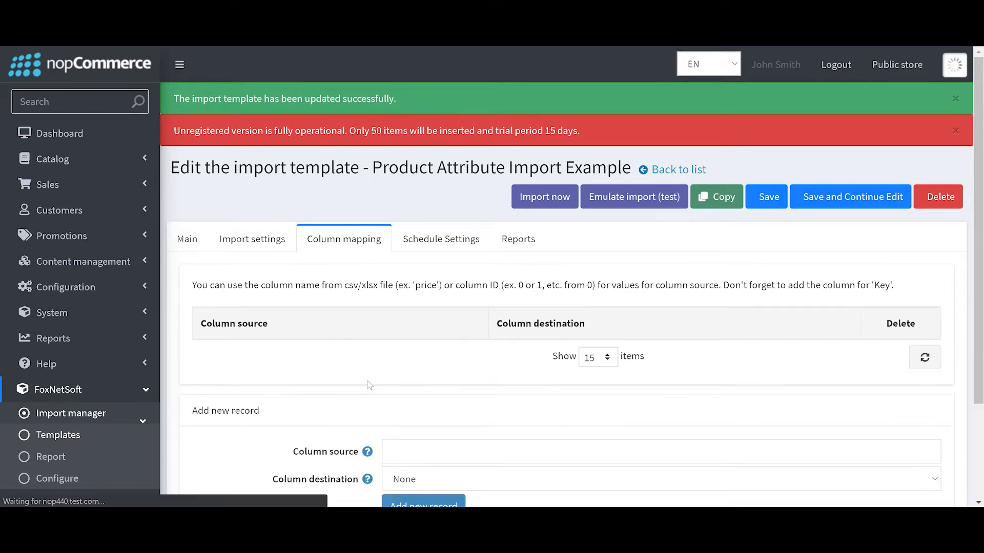
scroll(368, 384, "down", 2)
scroll(370, 385, "up", 2)
scroll(388, 421, "down", 2)
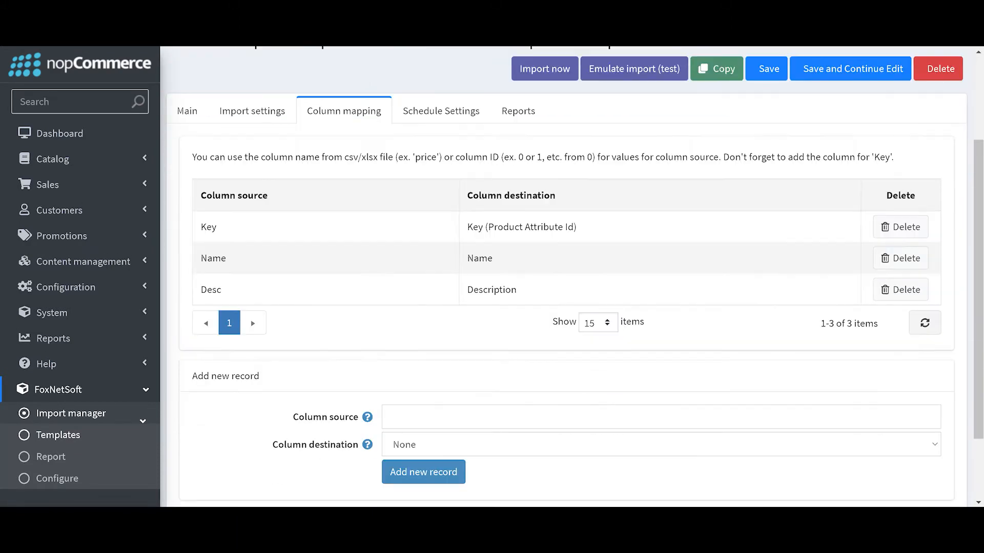
Step: Switch to Excel and examine the header row and data rows of the ProductAtribute sheet against the column mapping
mouse_move(429, 517)
left_click(304, 467)
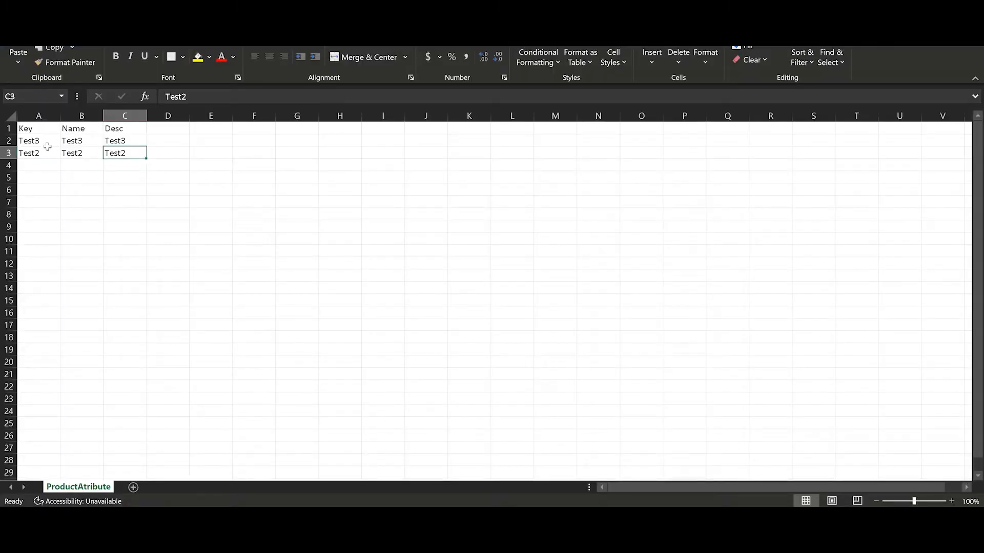
left_click_drag(40, 130, 124, 159)
left_click(142, 155)
left_click_drag(36, 129, 115, 127)
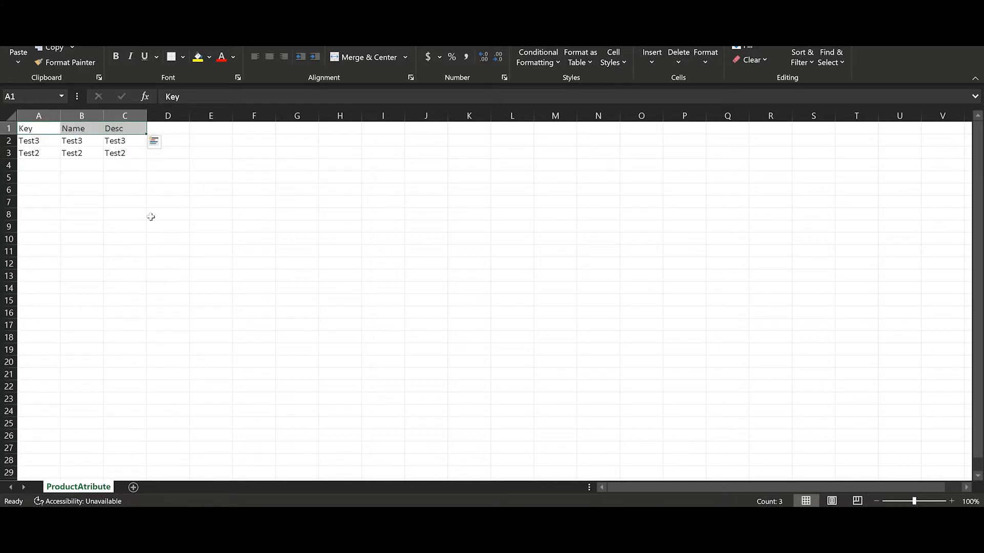
left_click_drag(32, 141, 119, 150)
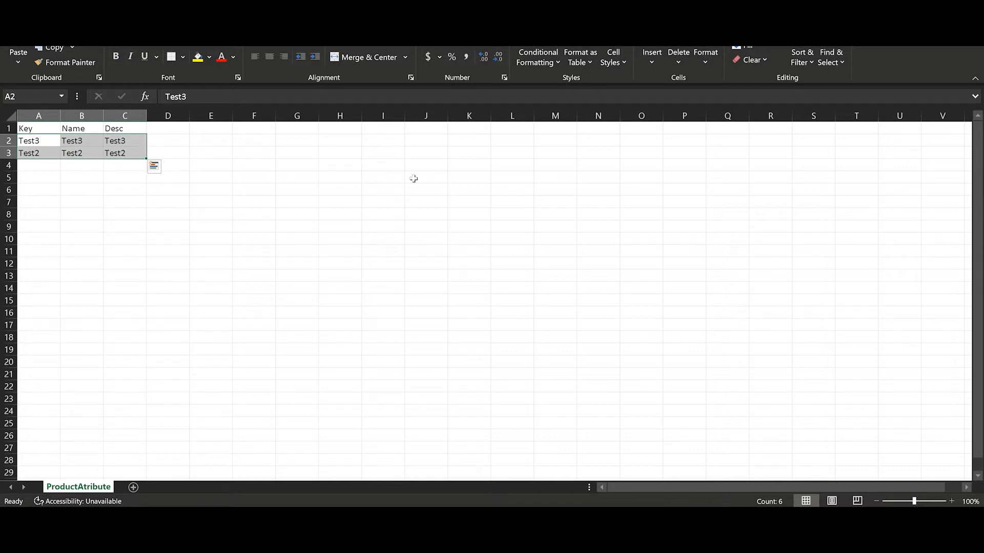
left_click(575, 277)
left_click(116, 199)
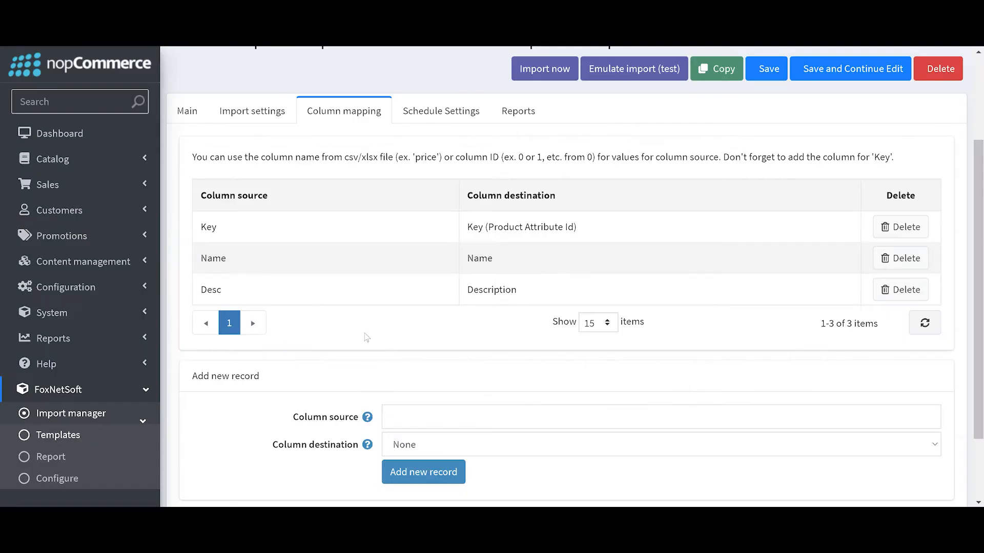
Step: Choose ProductAtribute.csv from the Desktop as the feed file in the template's main settings
scroll(366, 337, "up", 5)
left_click(187, 239)
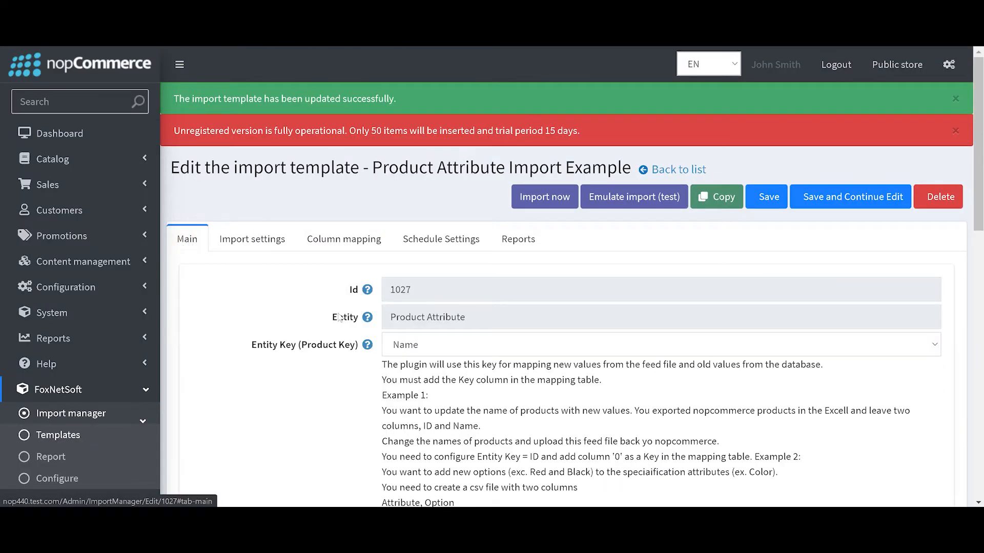
scroll(339, 317, "down", 12)
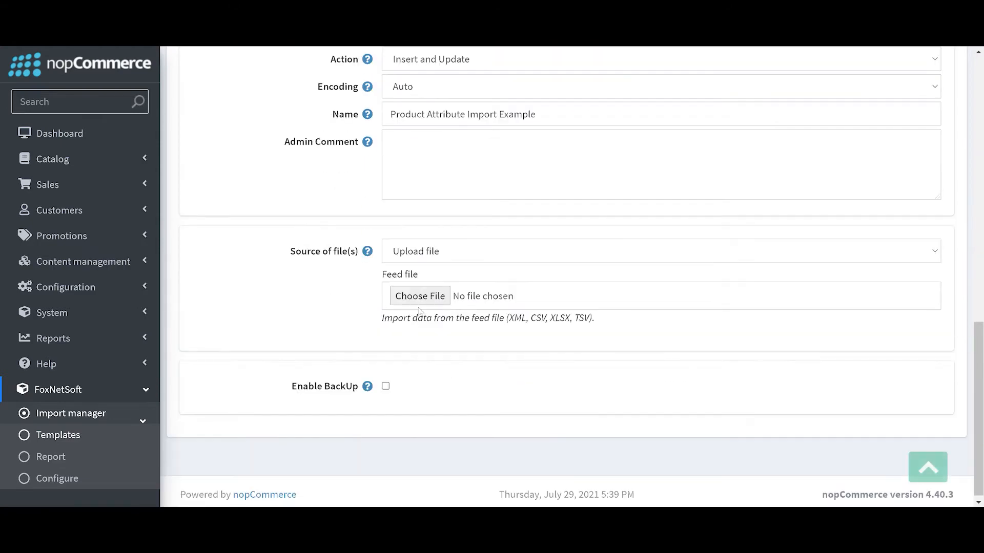
left_click(409, 297)
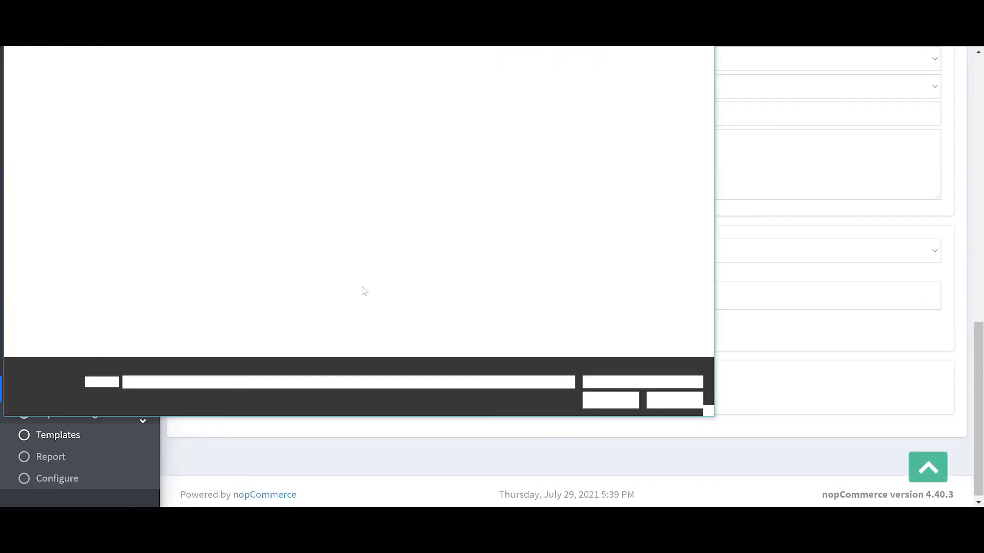
left_click(517, 78)
double_click(517, 77)
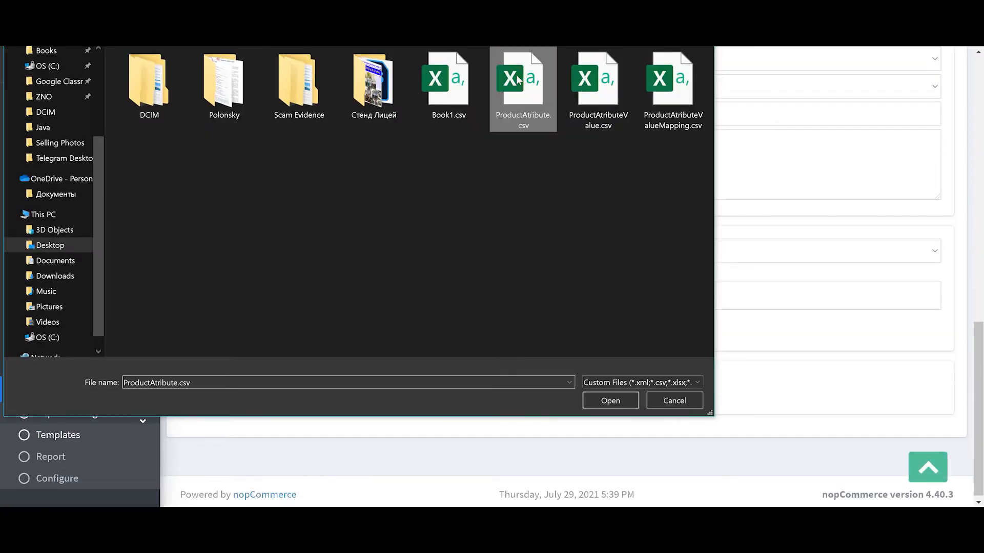
scroll(609, 237, "up", 6)
scroll(609, 237, "up", 6)
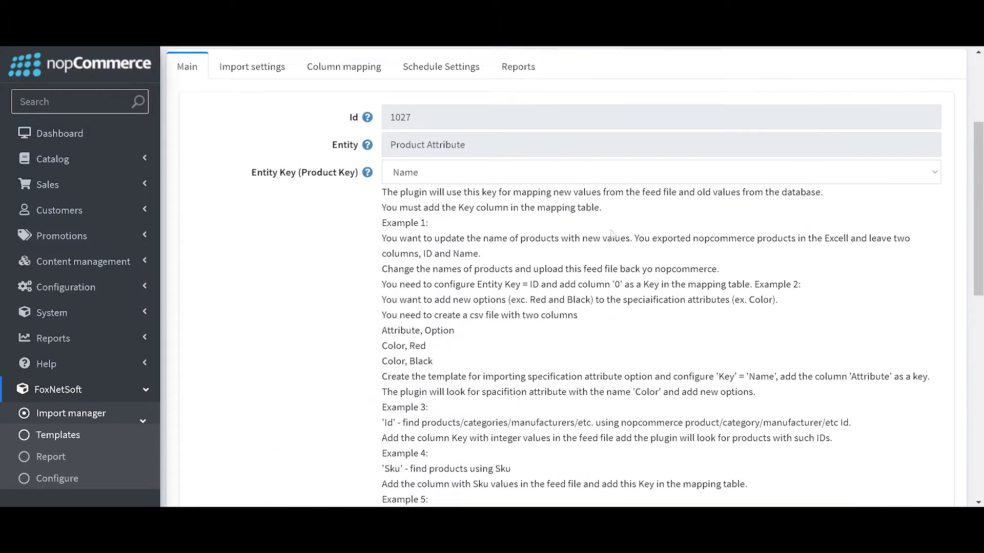
Step: Run the product attribute import and check its report in the list of import templates
left_click(544, 195)
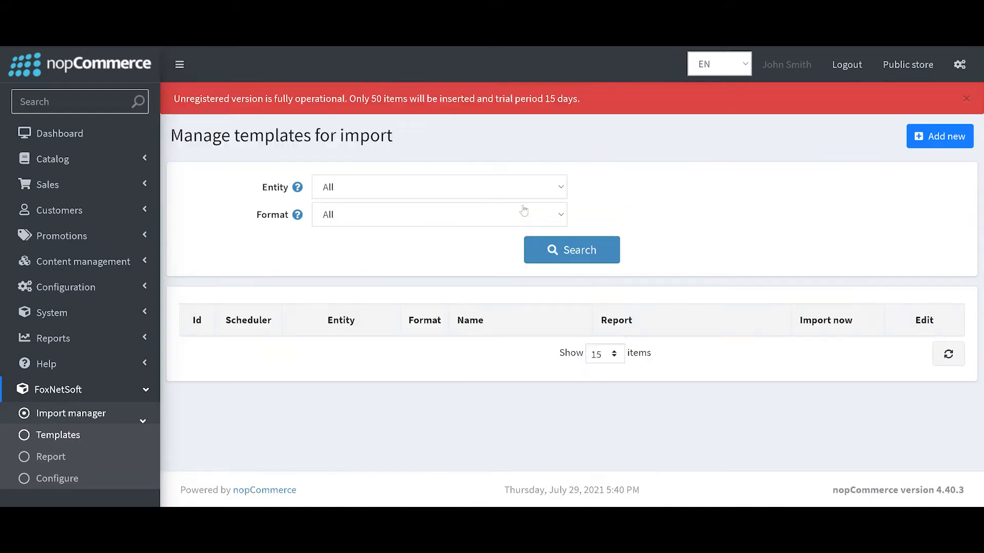
scroll(524, 210, "down", 2)
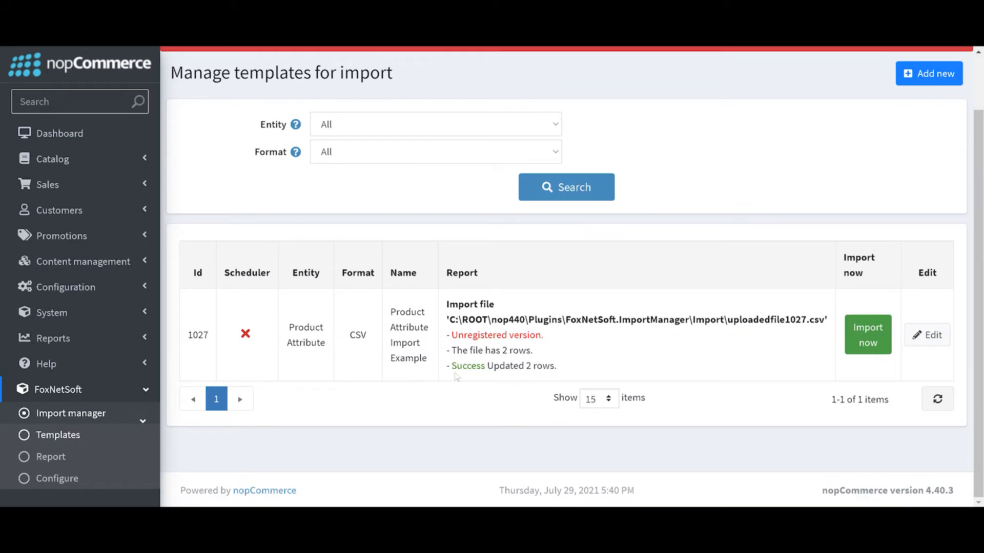
left_click_drag(451, 366, 634, 380)
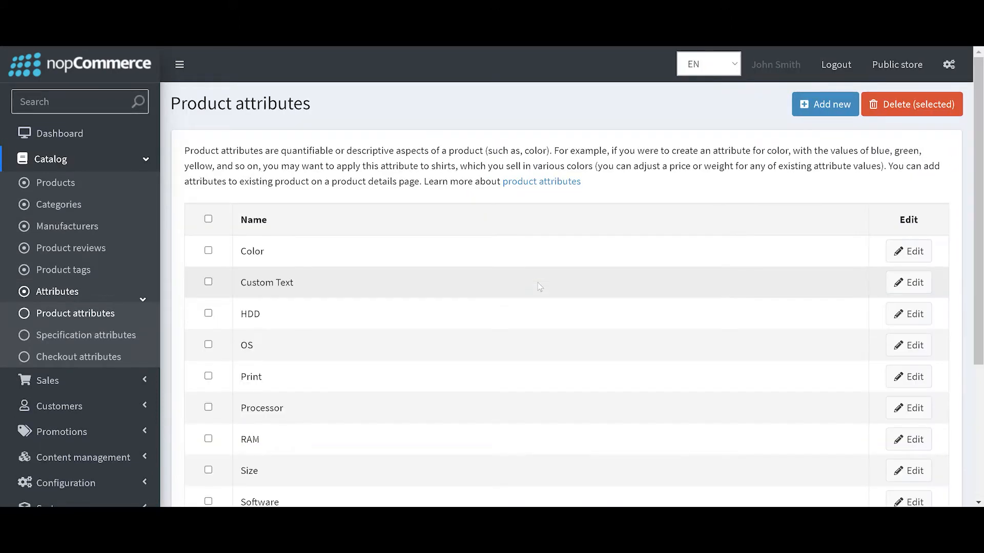
Step: Find the imported Test2 and Test3 product attributes in the catalog and check Test2's name and description
scroll(537, 281, "down", 3)
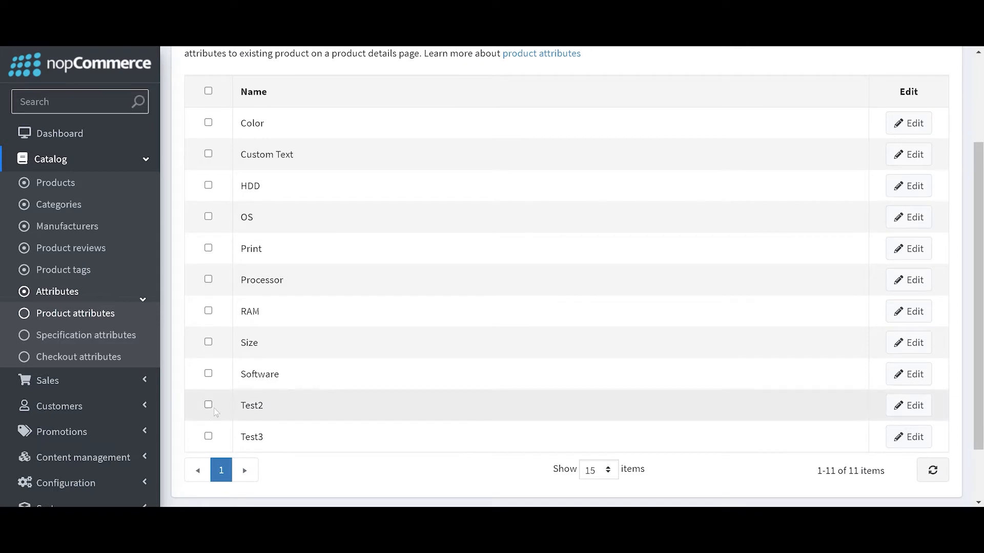
left_click_drag(237, 407, 301, 432)
left_click(915, 407)
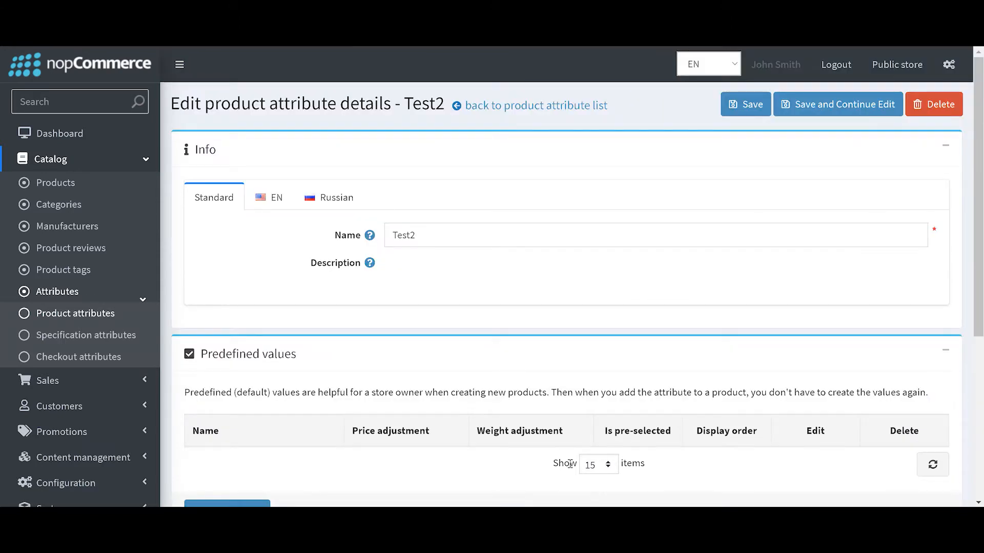
scroll(488, 259, "down", 3)
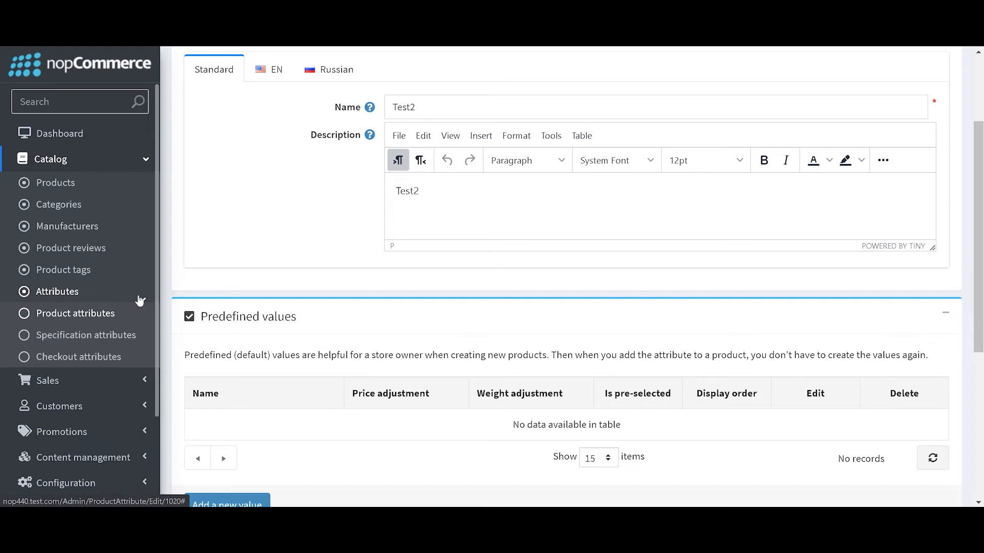
Step: Start a new import template with Product Attribute Mapping as the entity and Sku as the entity key
scroll(140, 300, "down", 2)
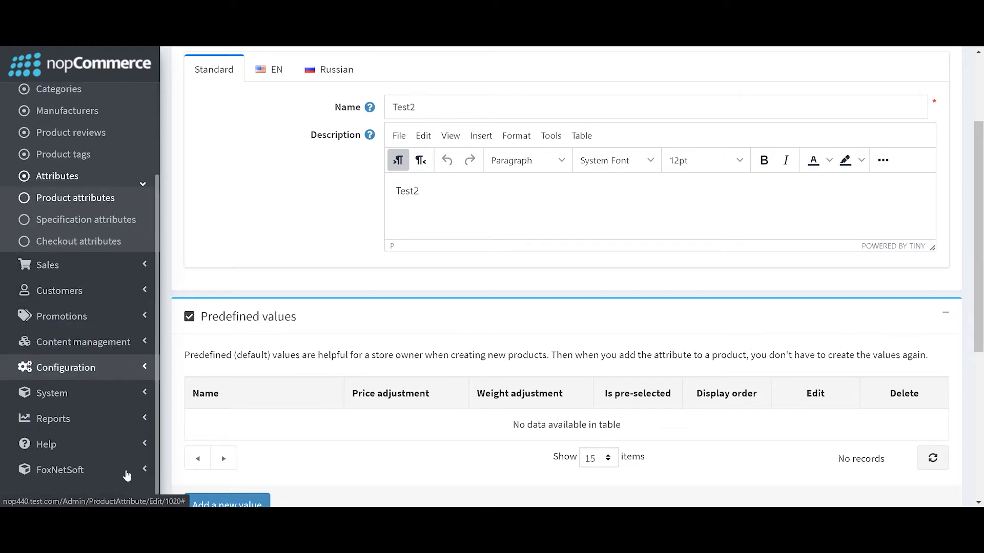
left_click(60, 466)
left_click(96, 416)
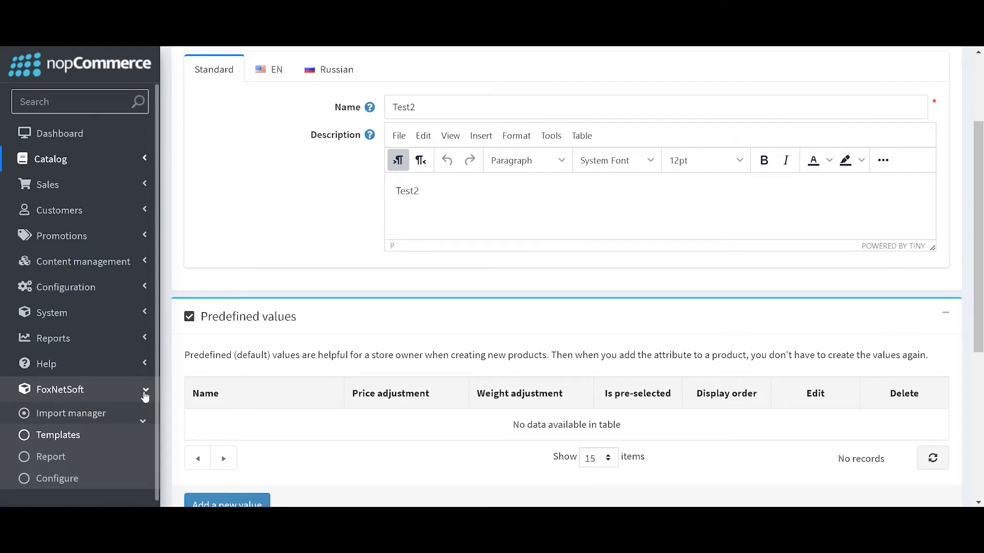
left_click(105, 442)
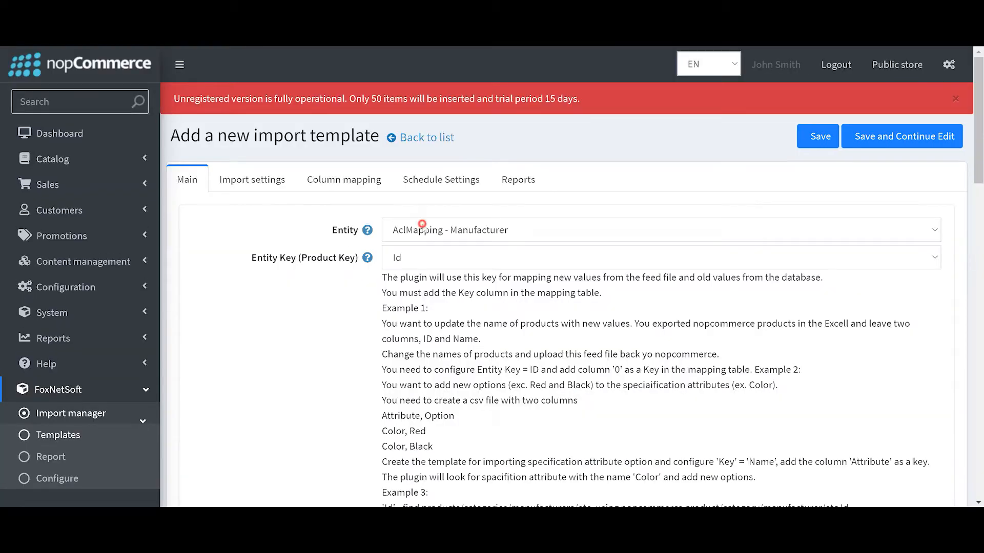
left_click(401, 231)
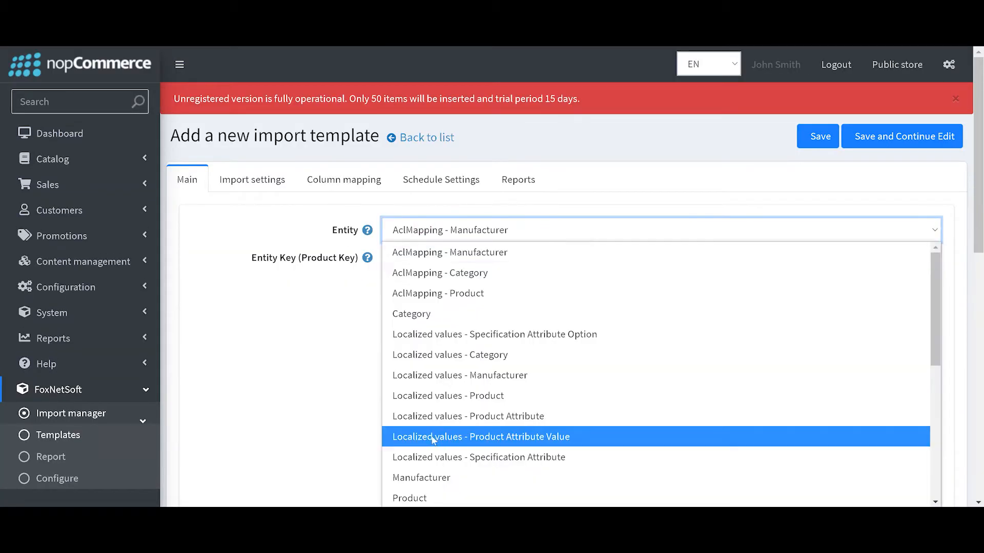
scroll(433, 439, "down", 3)
scroll(433, 440, "up", 2)
scroll(433, 426, "down", 5)
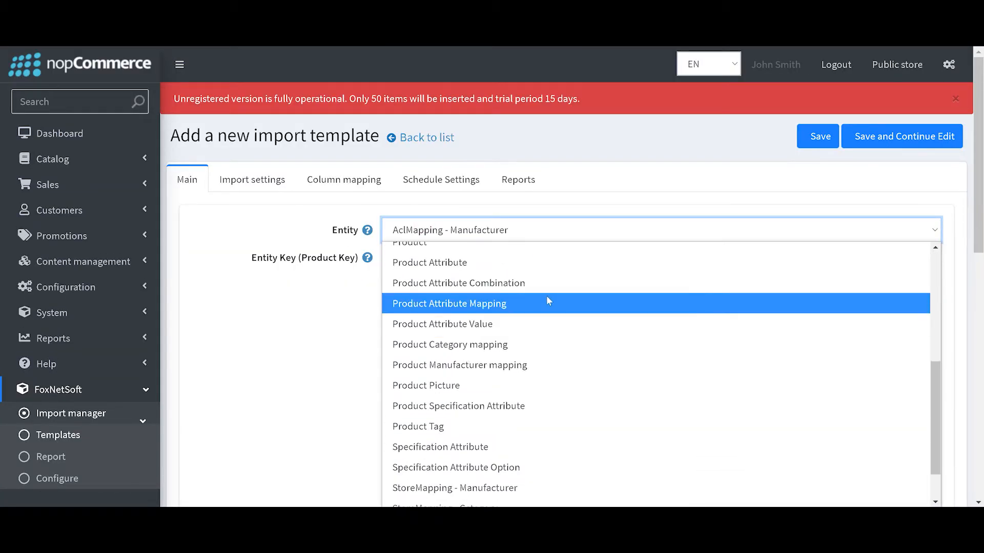
left_click(548, 305)
left_click(416, 261)
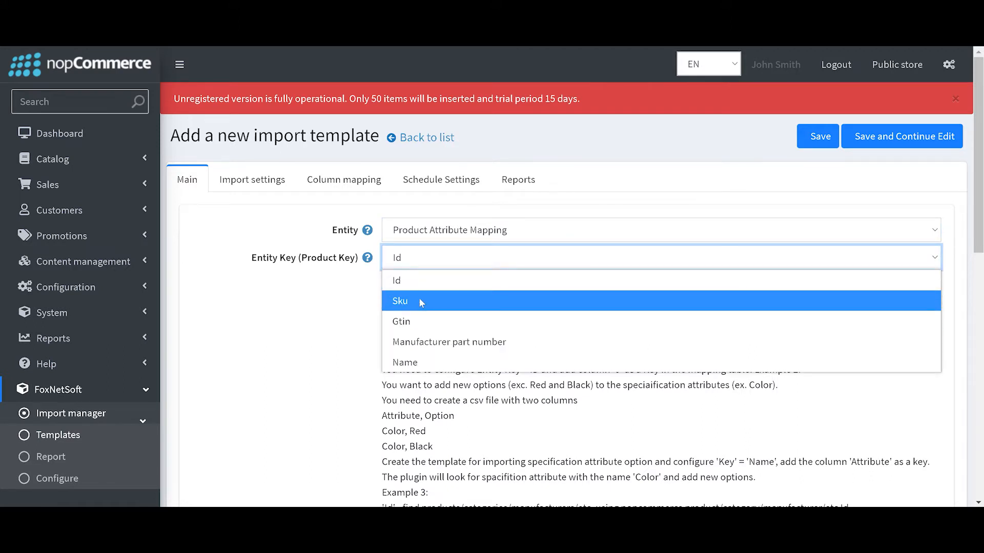
left_click(420, 301)
Step: Name the new import template Product Attribute Mapping Example
scroll(432, 426, "down", 6)
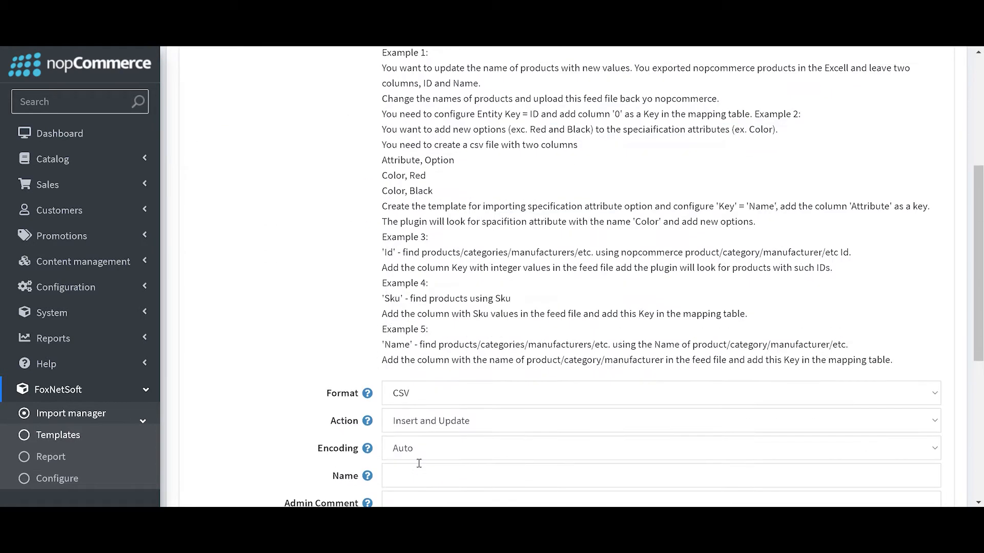
scroll(433, 427, "down", 2)
left_click(454, 343)
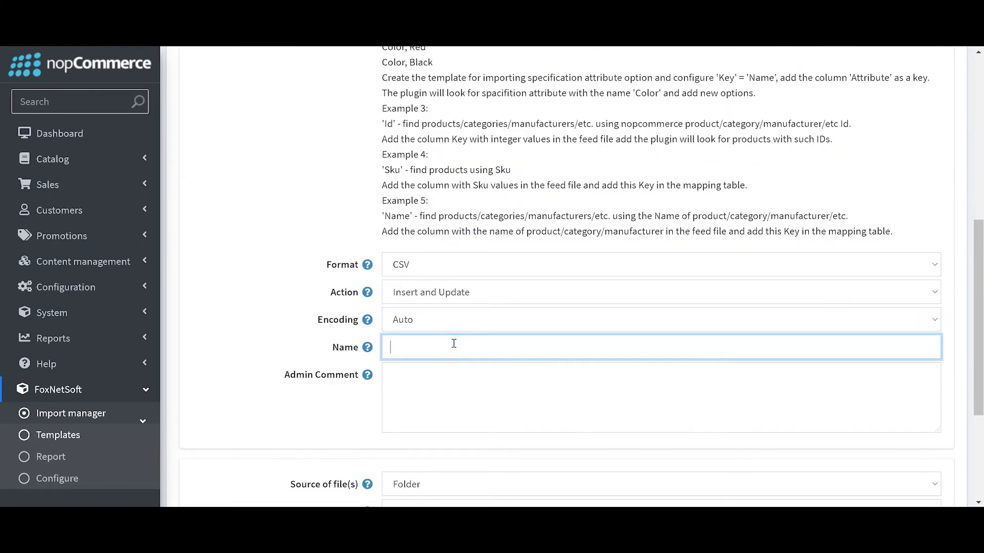
type("Product Attu")
type("ibute Mapp")
key("BackSpace")
type("xample")
Step: Set the template's file source to Upload file and save the template, keeping it open for editing
scroll(453, 343, "down", 4)
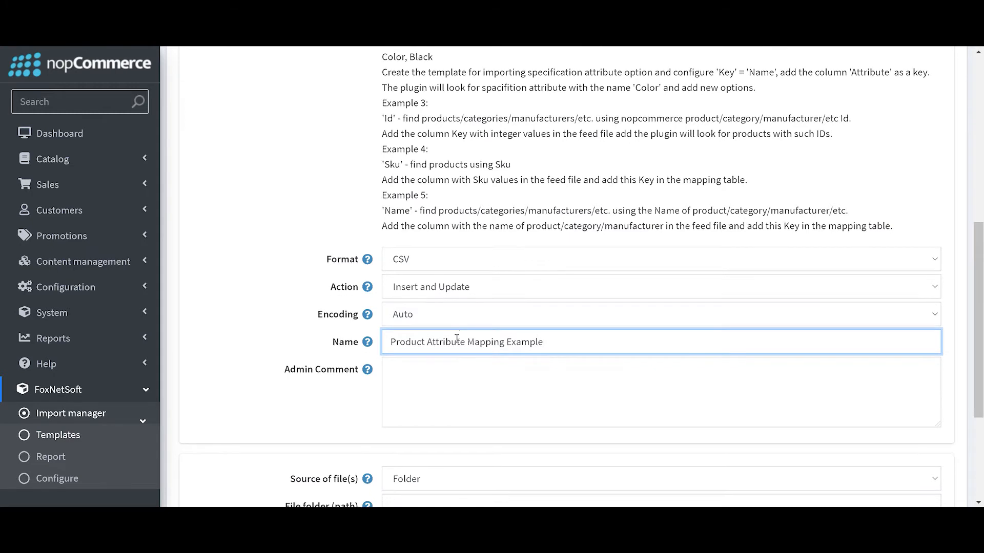
left_click(449, 301)
left_click(436, 398)
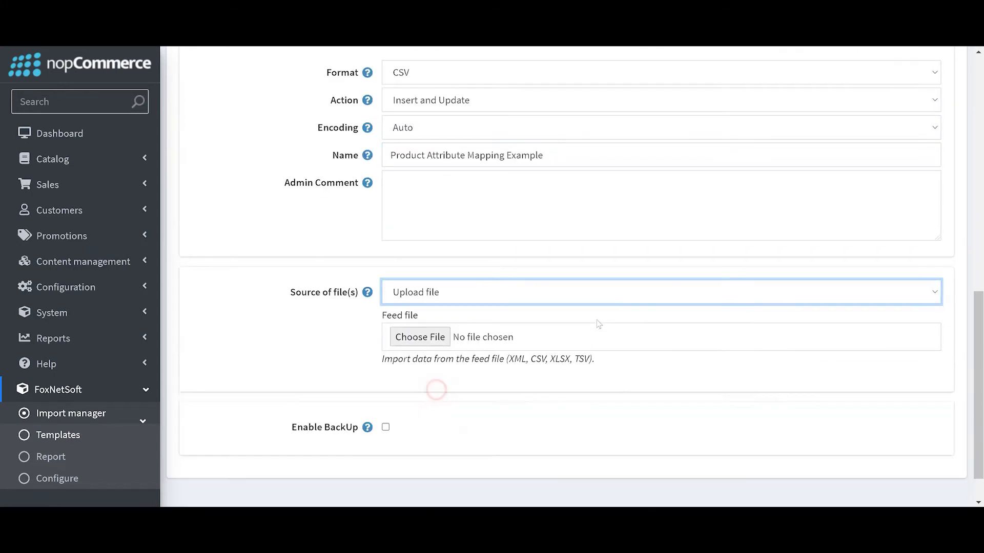
scroll(598, 307, "up", 10)
scroll(873, 139, "down", 1)
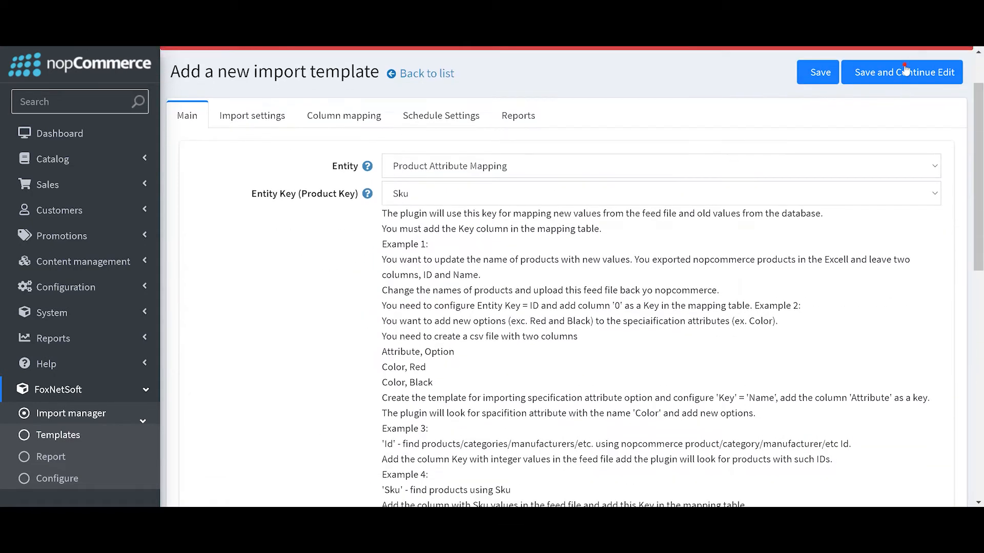
left_click(904, 72)
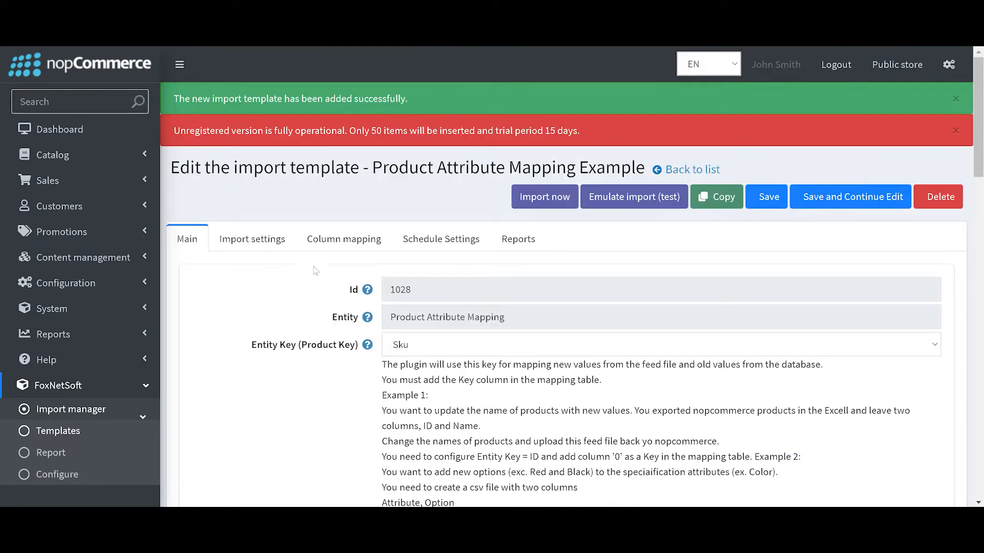
Step: Add a column mapping record from source column Key to destination Key (Product Key)
left_click(340, 239)
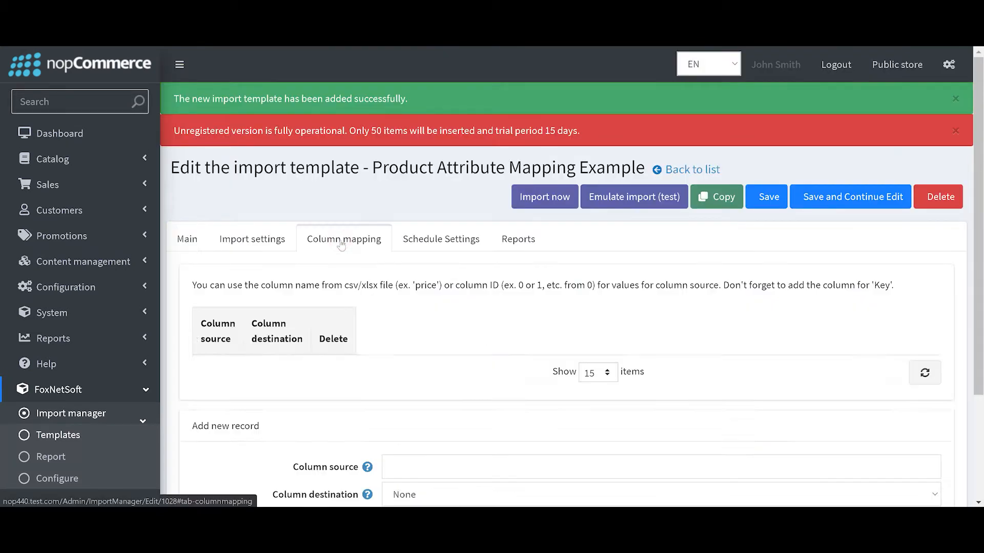
scroll(326, 388, "down", 3)
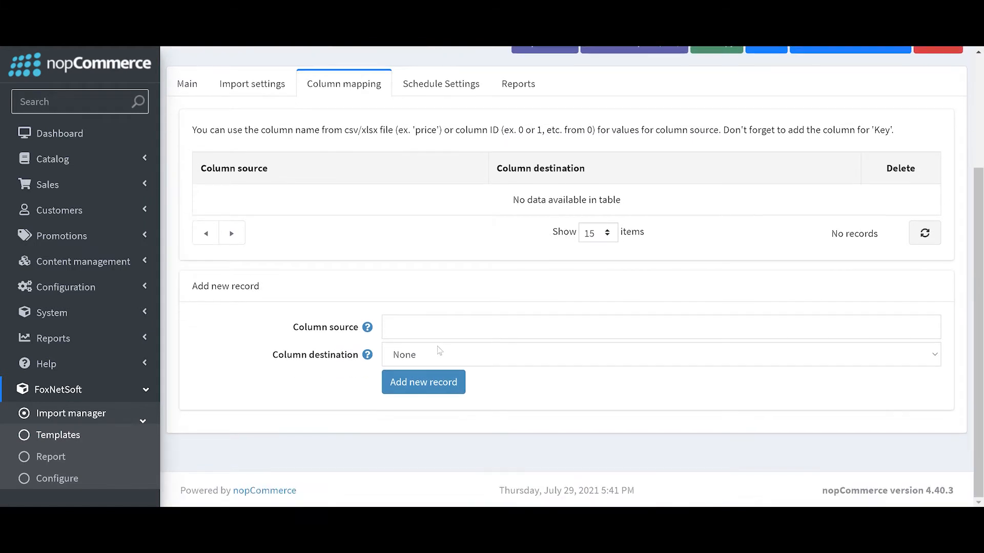
left_click(442, 353)
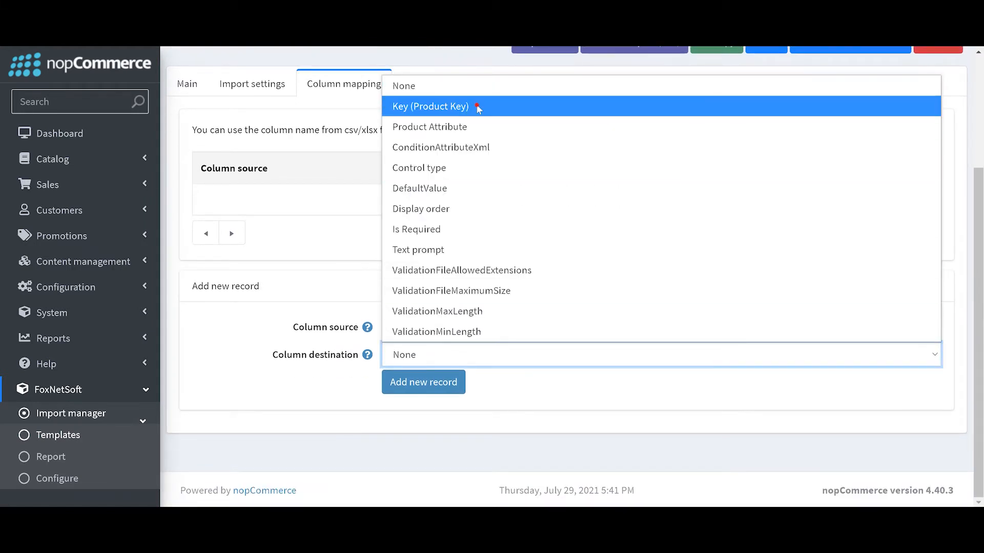
left_click(476, 106)
left_click(425, 334)
type("Key")
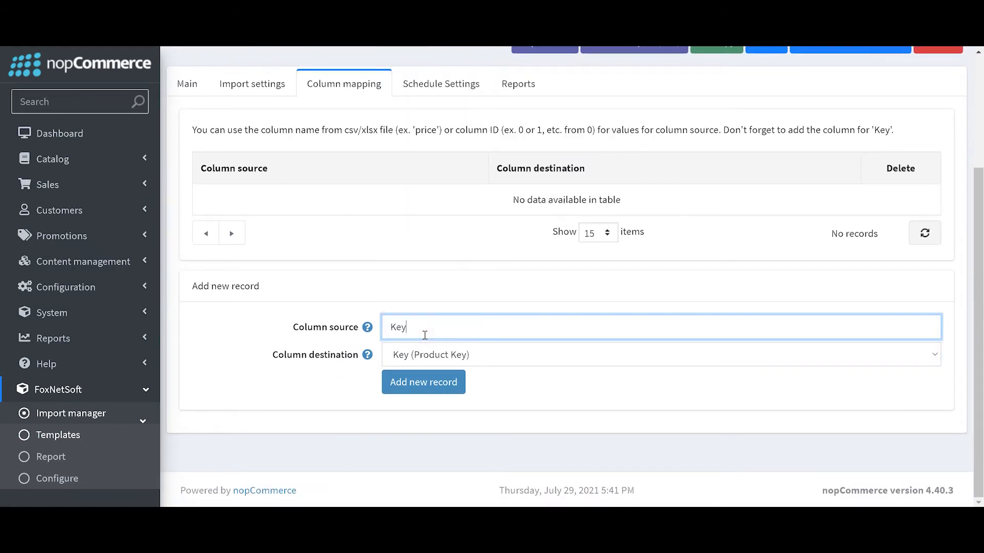
left_click(420, 382)
Step: Add a column mapping record from source column Attribute to destination Product Attribute
left_click(433, 355)
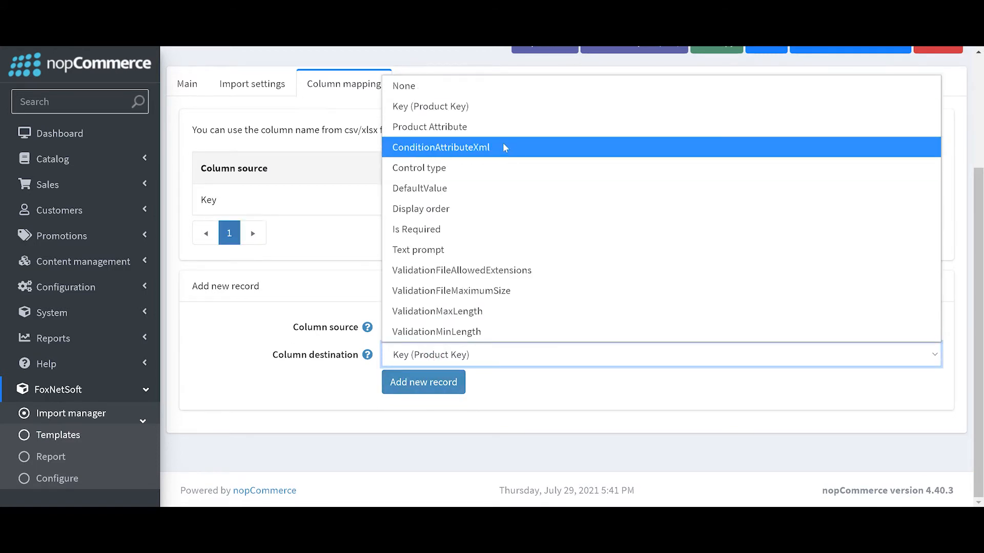
left_click(508, 129)
left_click(450, 333)
type("A")
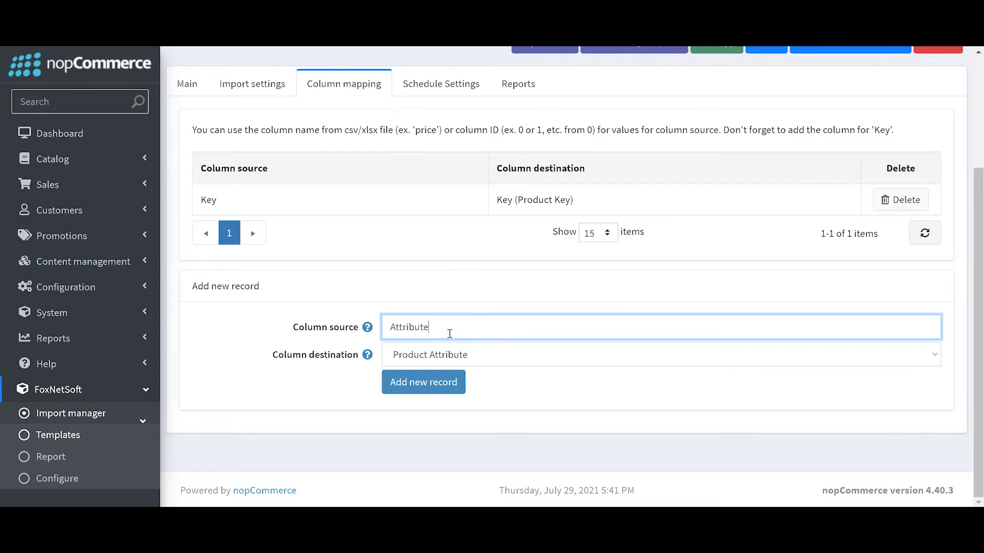
type("ttribute")
left_click(423, 382)
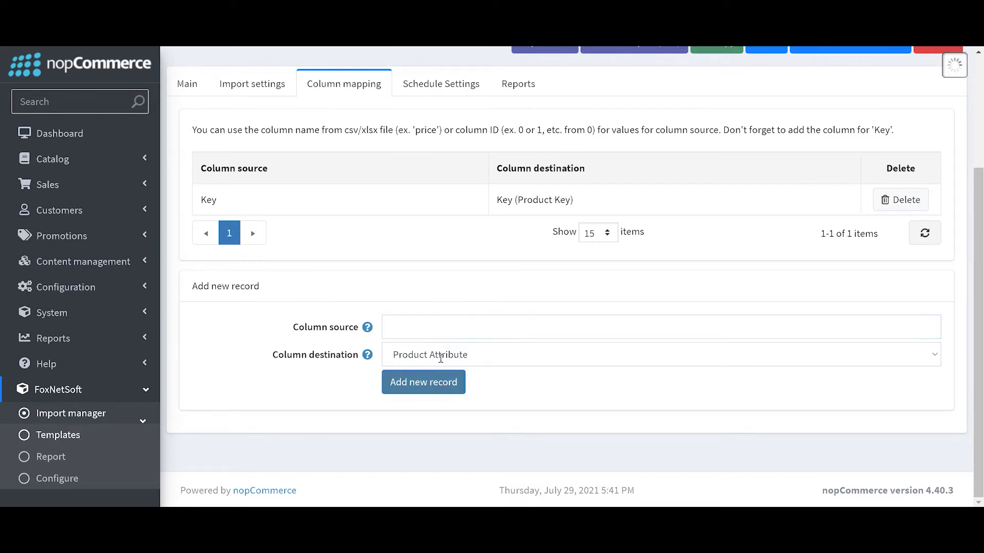
Step: Add a column mapping record from source column Control type to destination Control type
left_click(455, 385)
left_click(570, 205)
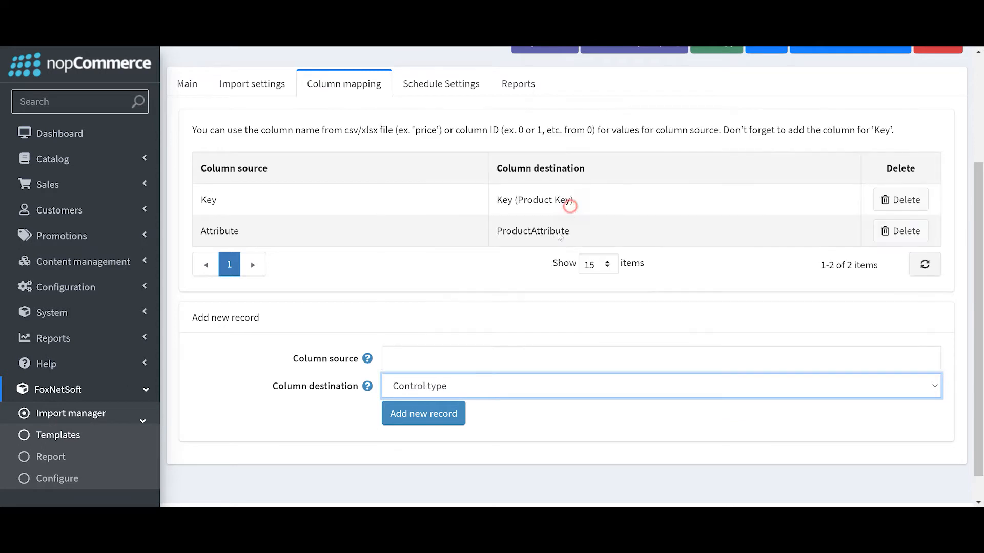
left_click(399, 357)
type("Cont")
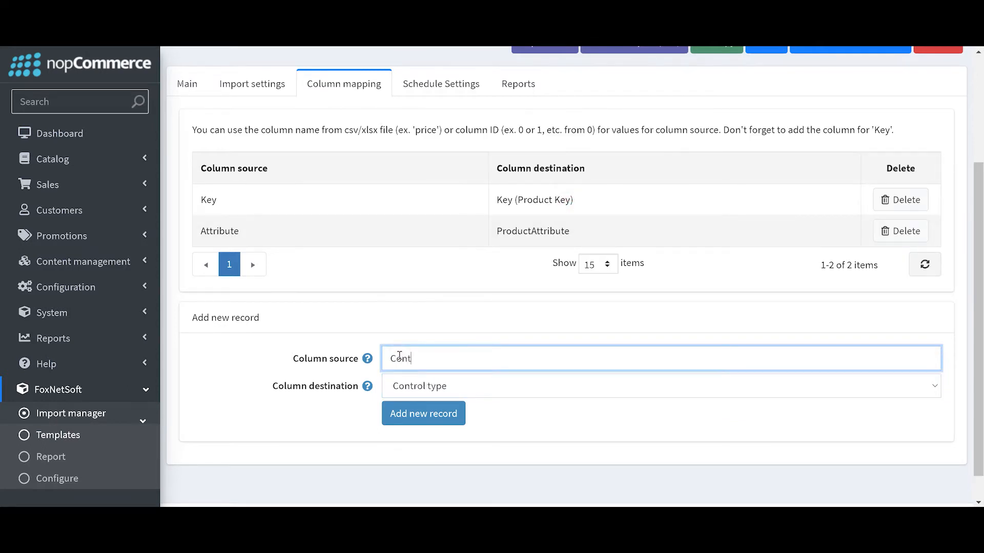
type("rol type")
left_click(423, 412)
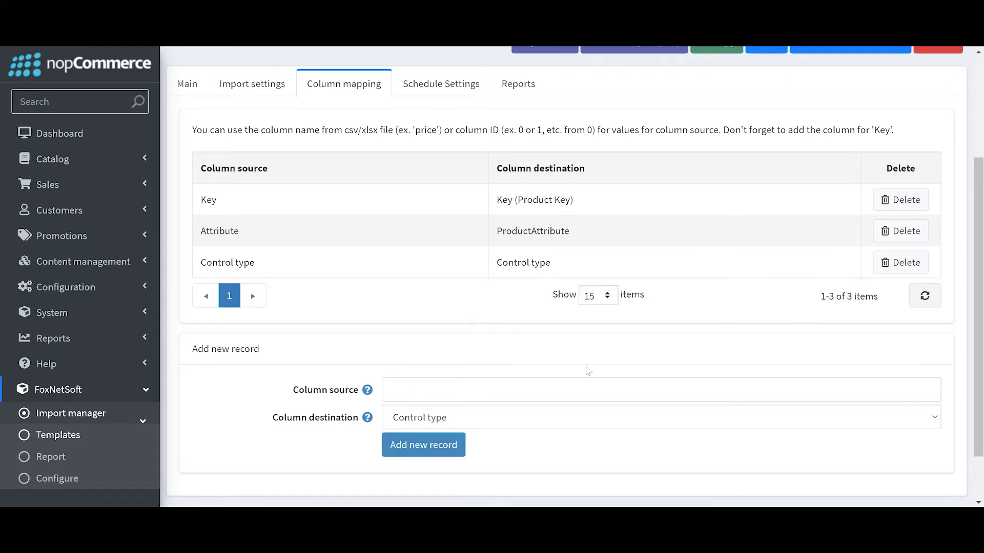
Step: Save the Product Attribute Mapping Example template with its three column mappings and keep it open for editing
scroll(622, 362, "up", 3)
scroll(605, 379, "down", 1)
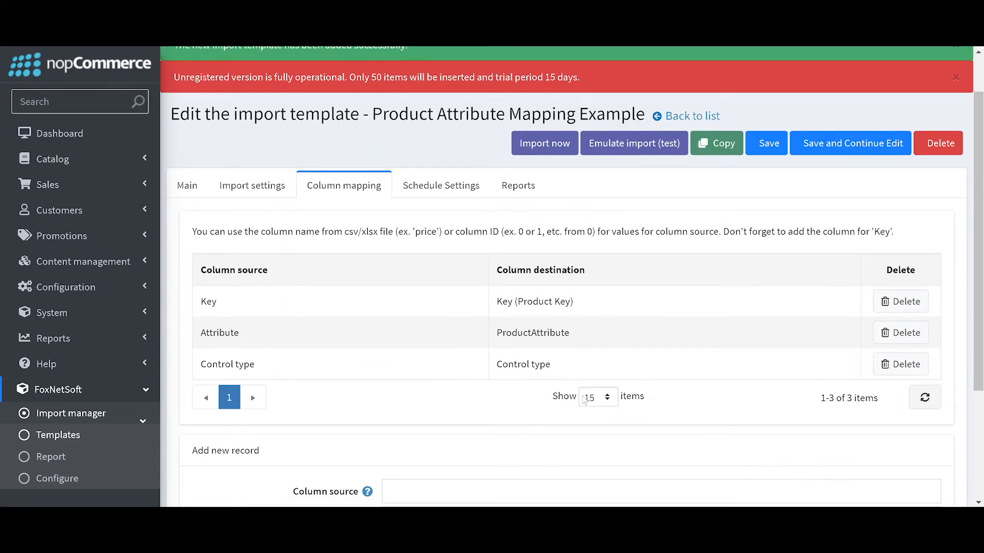
scroll(615, 335, "up", 1)
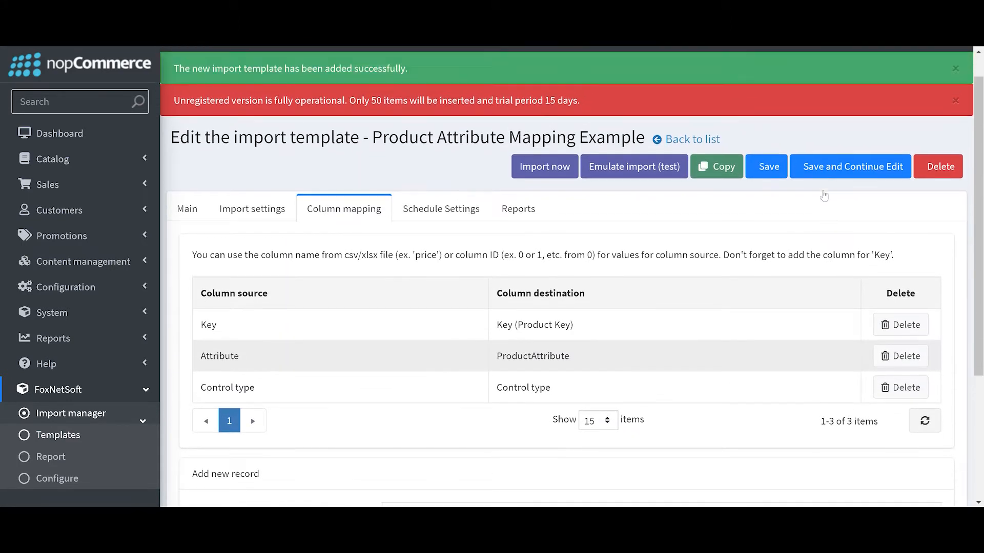
left_click(825, 204)
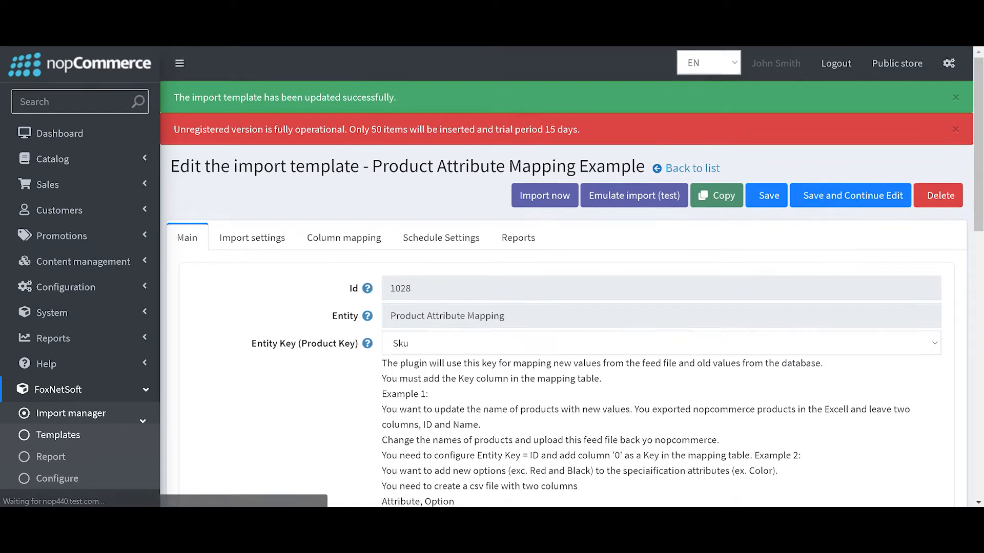
Step: Switch to ProductAtributeValueMapping.csv in Excel, fit column A to its contents, and select the Key value in A2
scroll(447, 494, "down", 2)
mouse_move(446, 484)
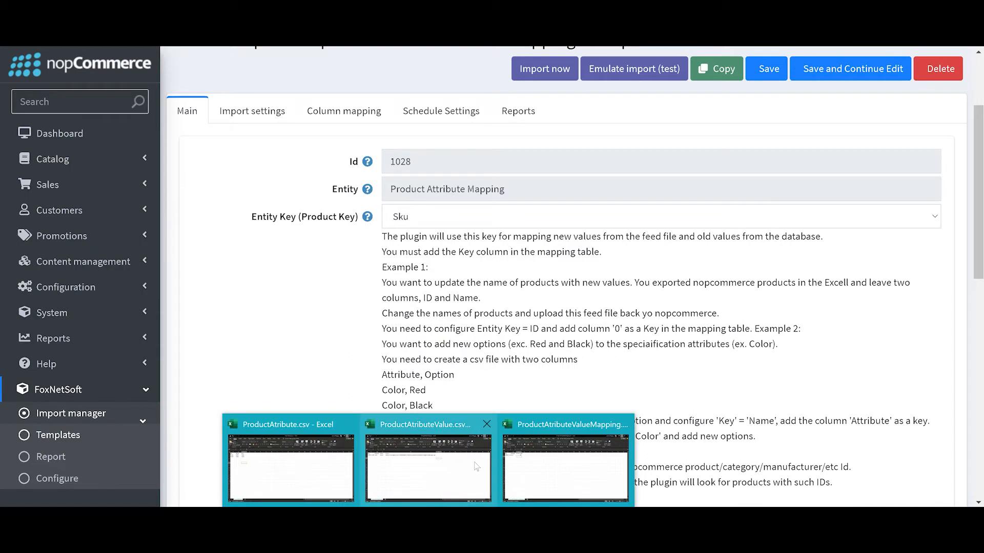
left_click(566, 454)
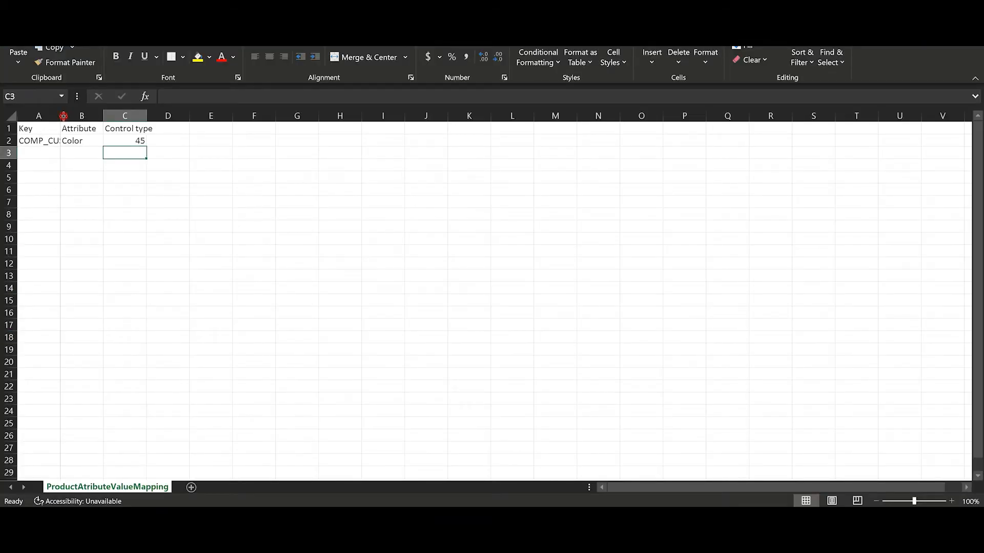
double_click(63, 116)
left_click(43, 141)
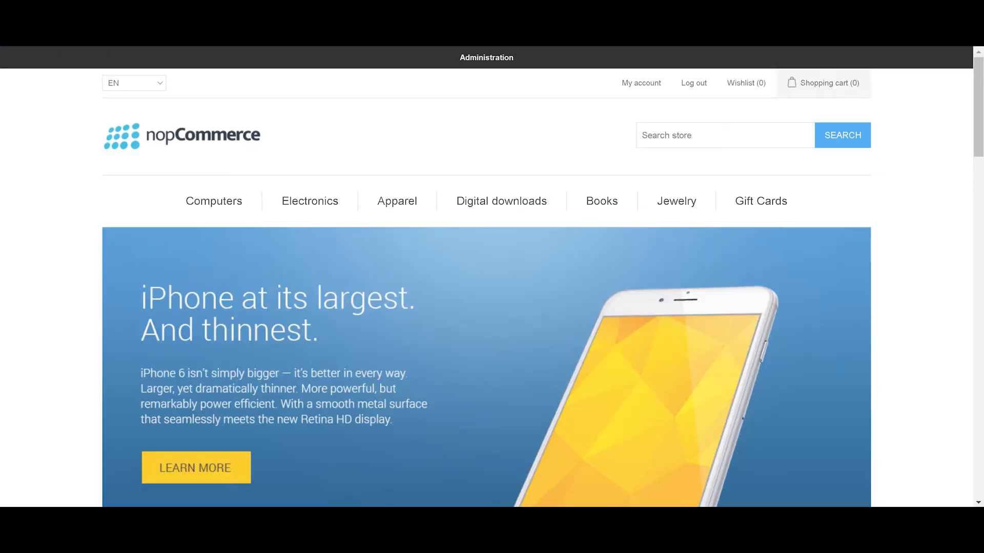
Step: Open the Desktops category under Computers in the store
mouse_move(216, 202)
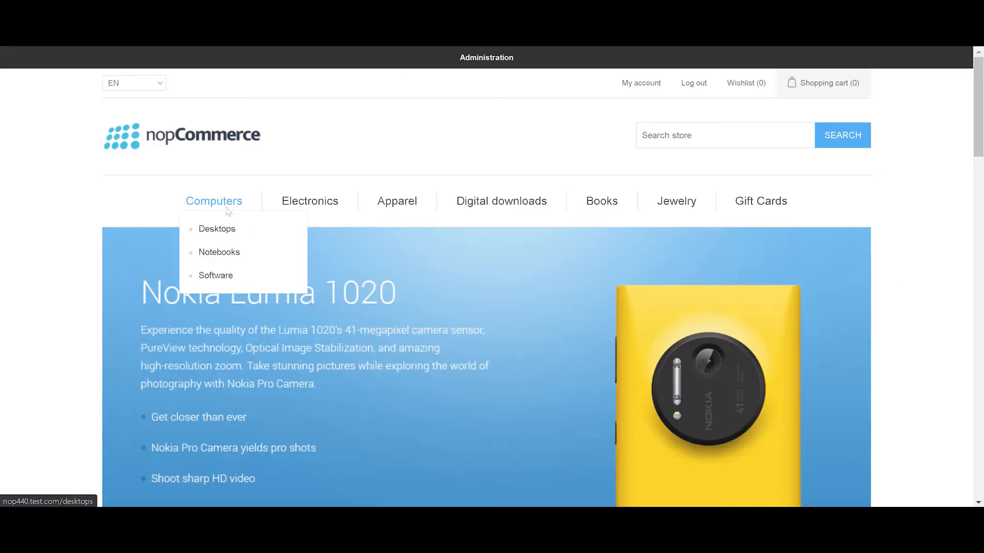
left_click(226, 233)
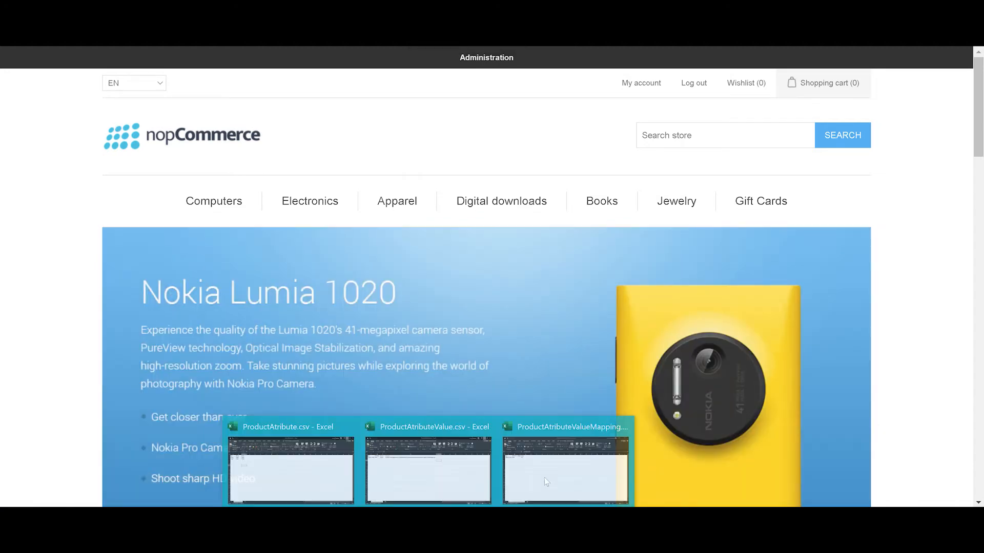
Step: Switch to ProductAtributeValueMapping.csv in Excel, fit columns B and C to their contents, and select the Control type value in C2
left_click(546, 482)
left_click(97, 150)
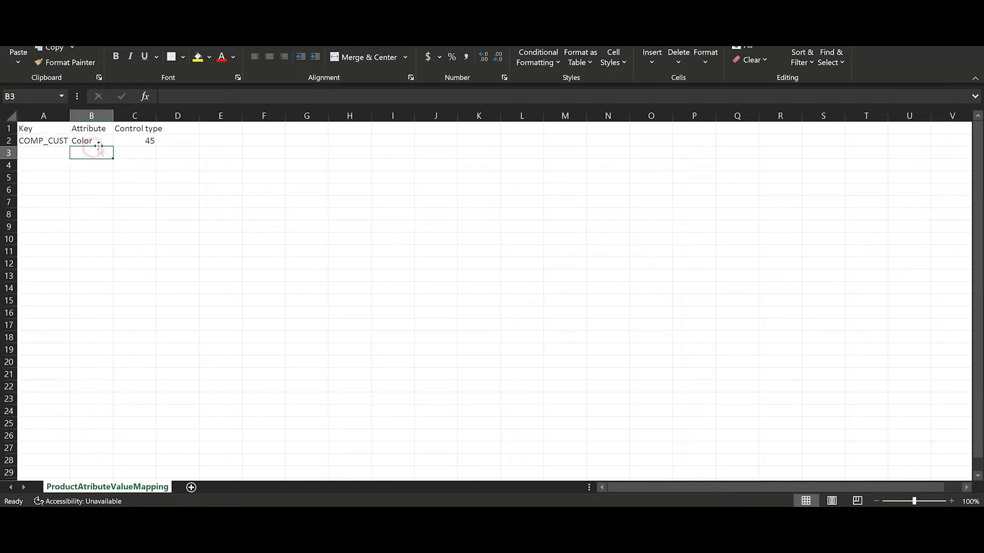
left_click(103, 142)
left_click_drag(110, 145, 109, 144)
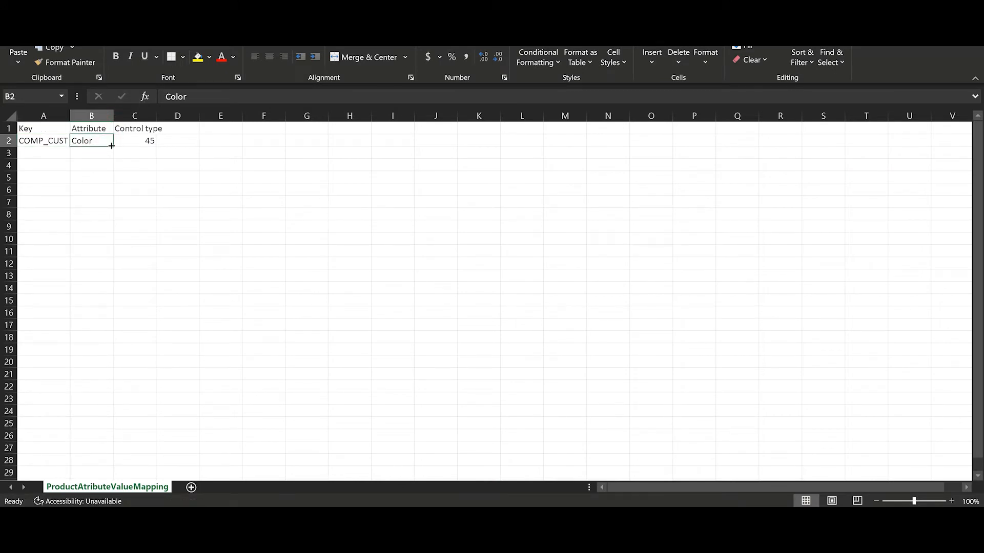
double_click(113, 116)
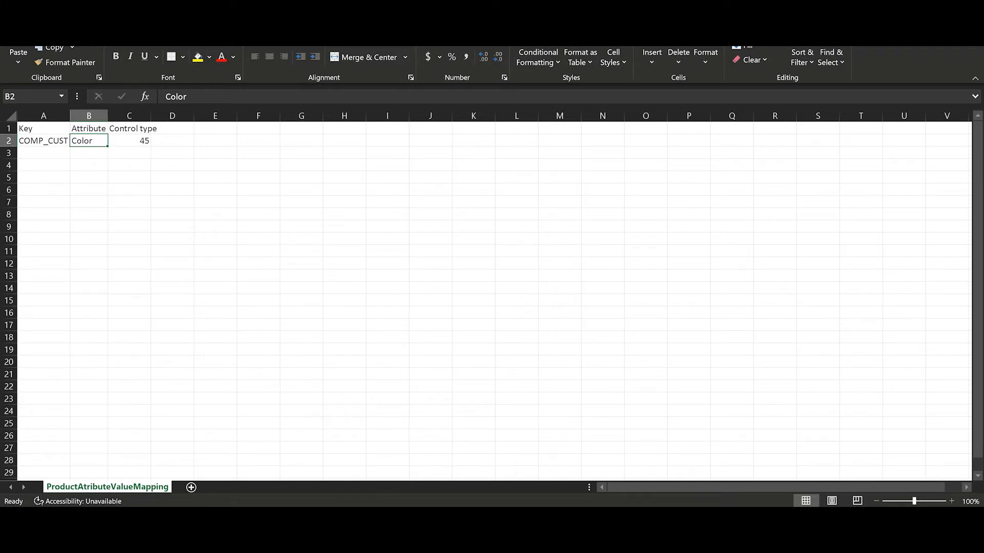
left_click(119, 153)
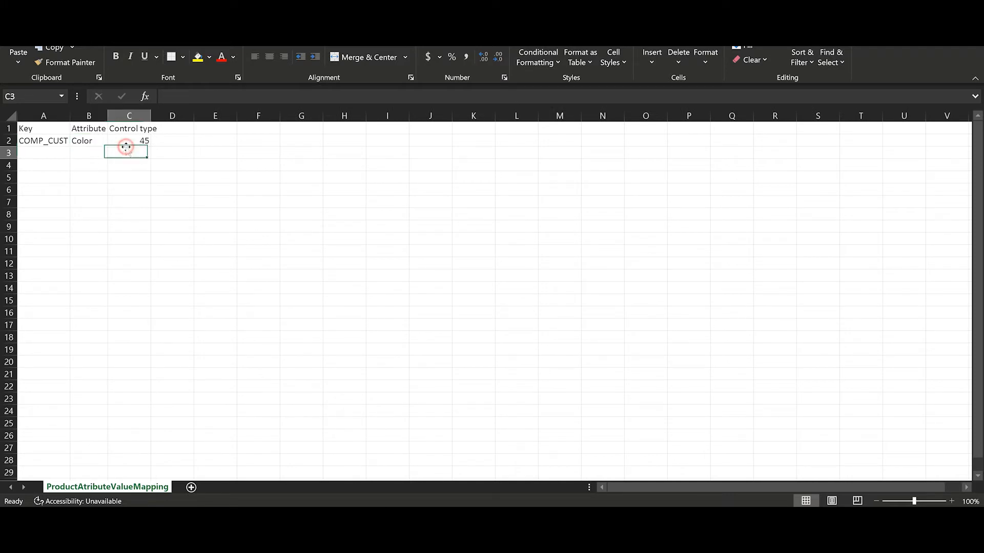
double_click(148, 118)
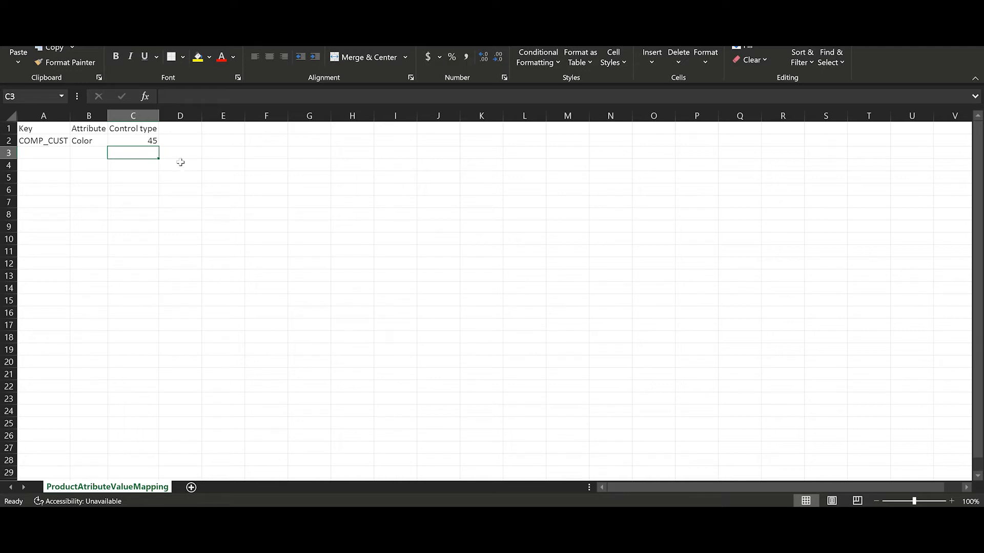
left_click(152, 142)
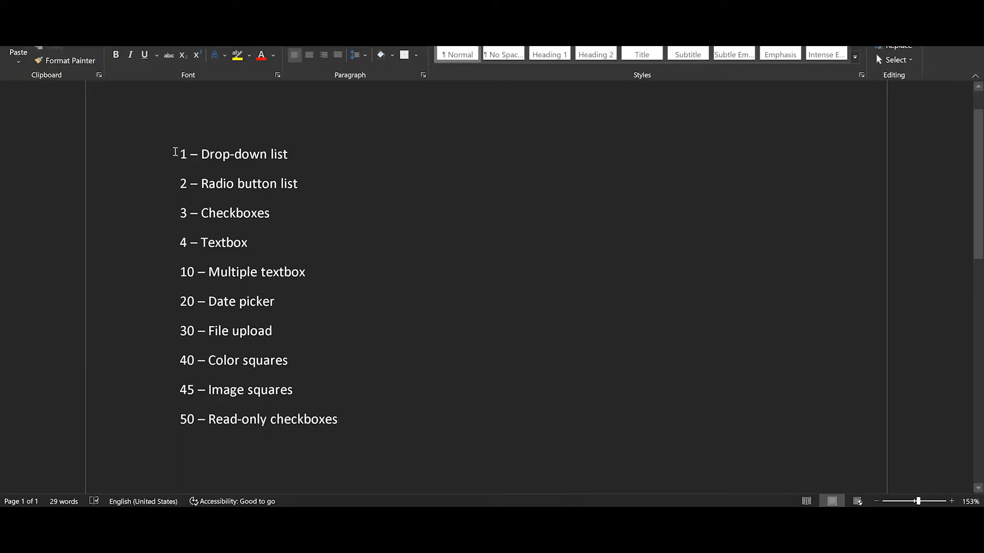
Step: Review the list of control type codes and their names in the Word document, and return to the mapping spreadsheet
mouse_move(180, 153)
left_mouse_down()
mouse_move(237, 168)
mouse_move(192, 166)
left_mouse_up()
left_click(193, 165)
left_click_drag(391, 417, 231, 417)
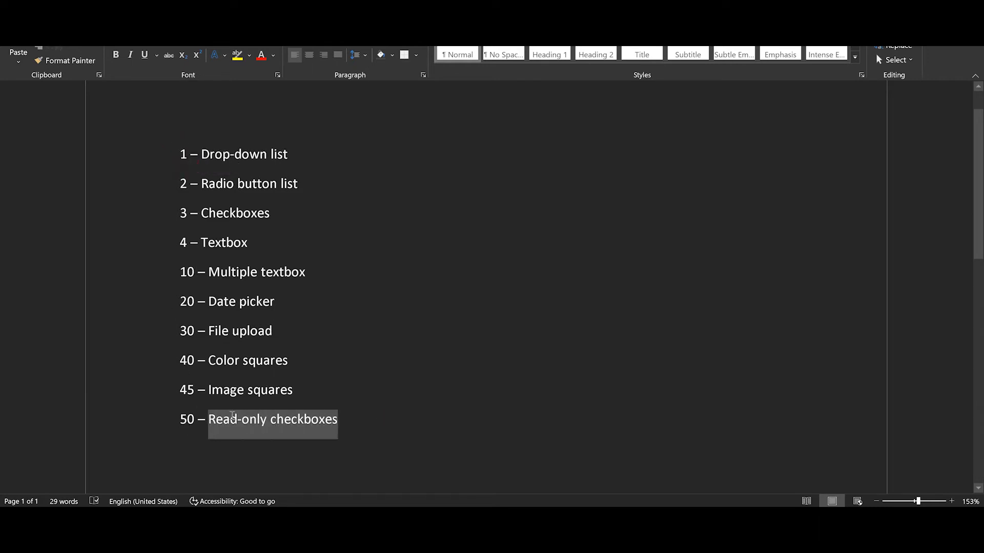
left_click(231, 418)
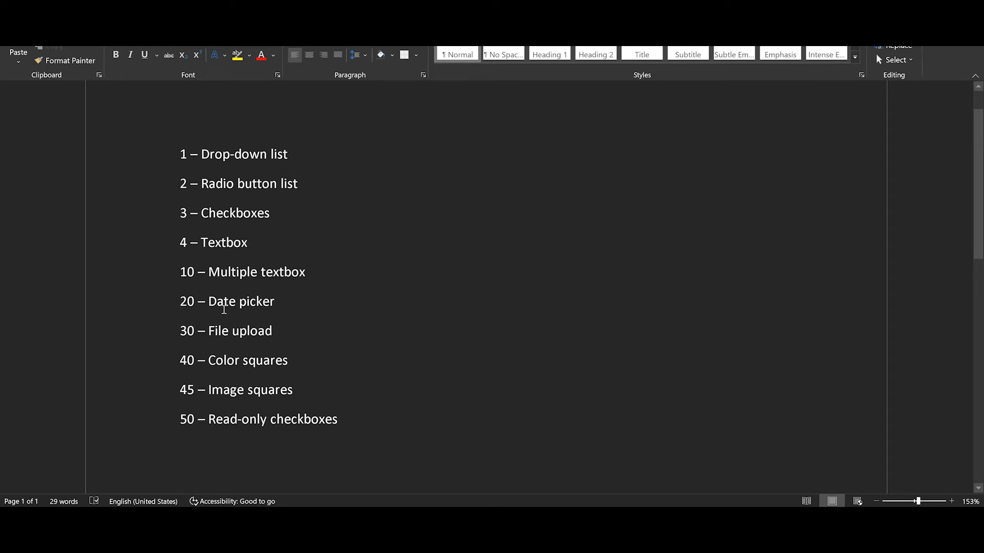
left_click_drag(171, 168, 421, 373)
left_click(420, 374)
scroll(374, 419, "up", 3)
scroll(374, 419, "down", 1)
left_click(910, 1)
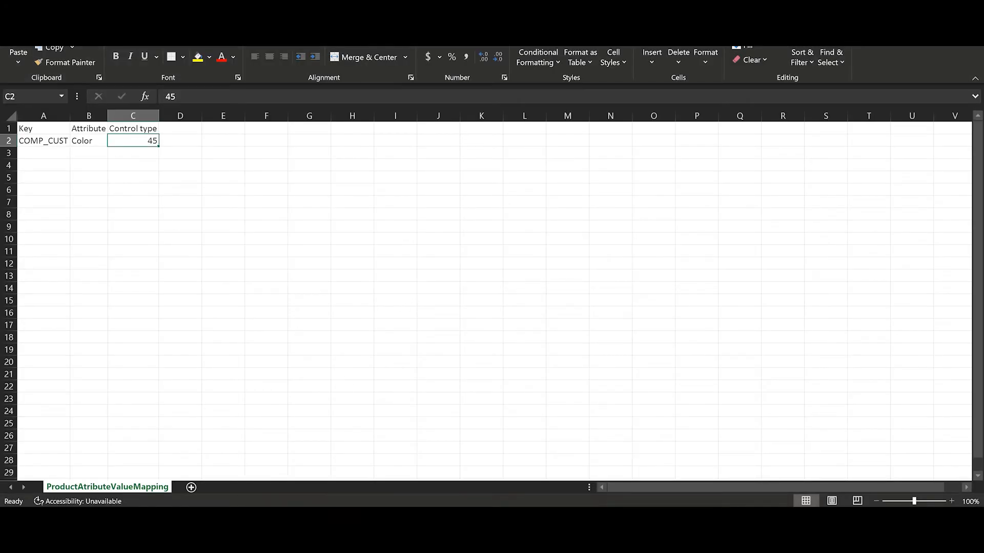
Step: Switch to the store's Desktops page in Chrome and locate the Build your own PC product
mouse_move(396, 518)
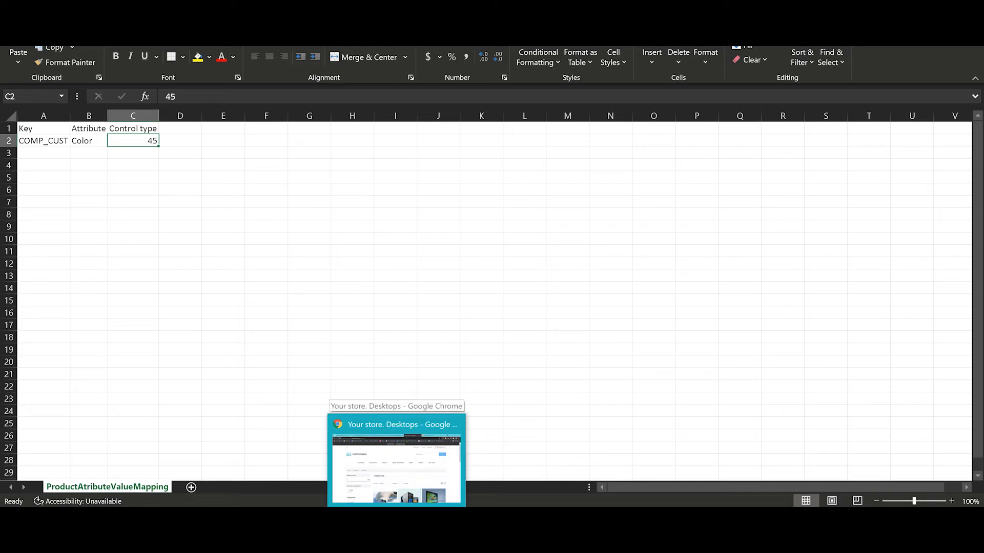
left_click(396, 467)
scroll(307, 369, "down", 3)
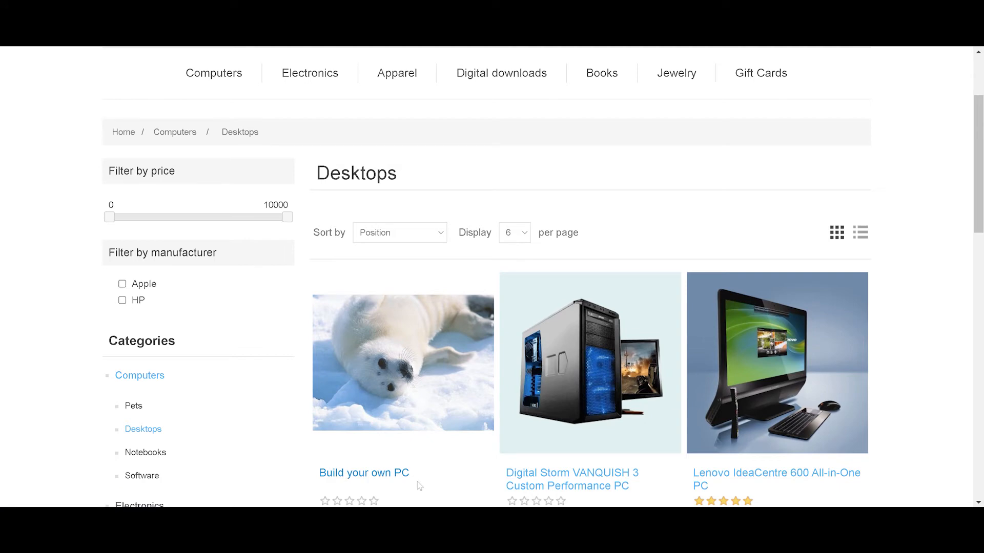
scroll(360, 468, "down", 3)
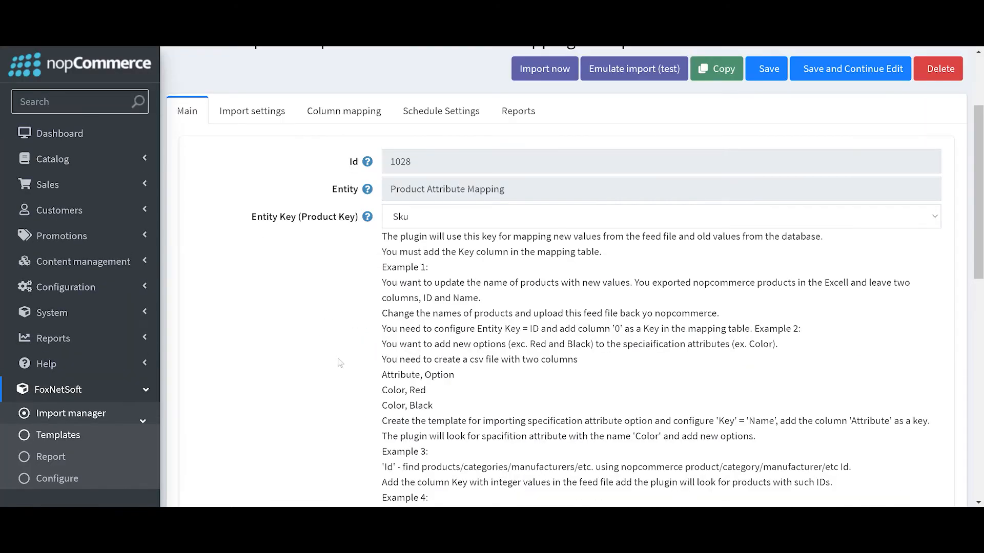
Step: Choose ProductAtributeValueMapping.csv from the Desktop as the feed file of the Product Attribute Mapping Example template
scroll(313, 394, "up", 2)
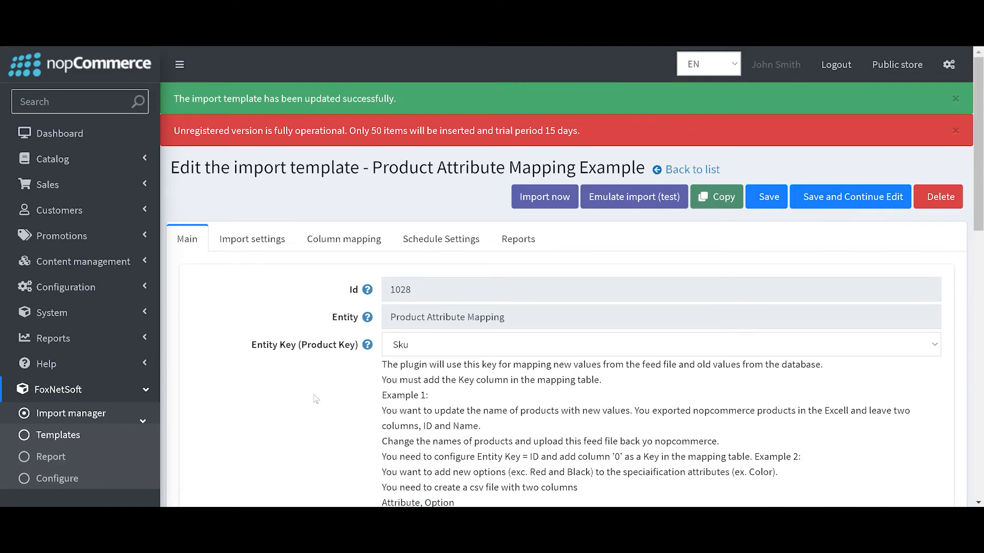
scroll(314, 395, "down", 1)
mouse_move(429, 515)
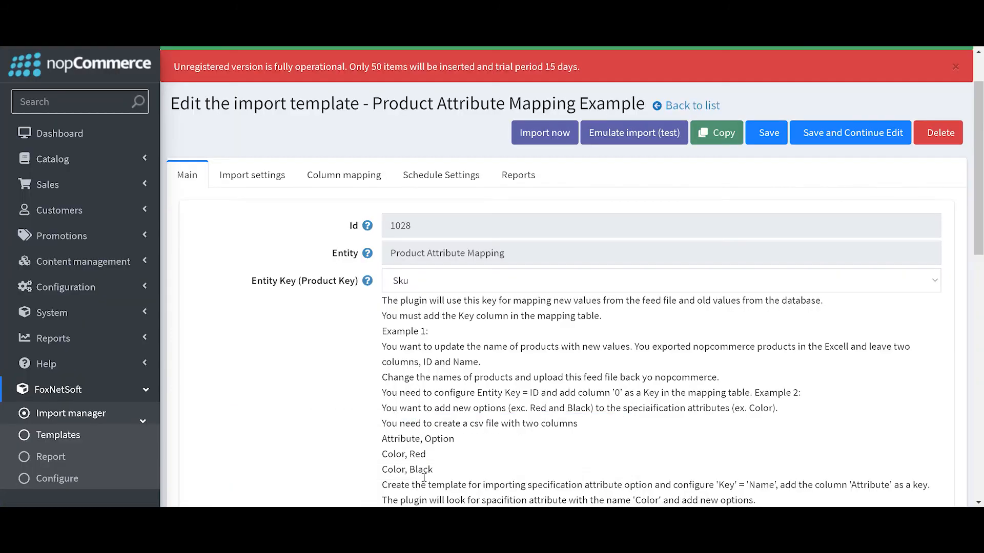
scroll(409, 301, "down", 1)
scroll(409, 302, "down", 10)
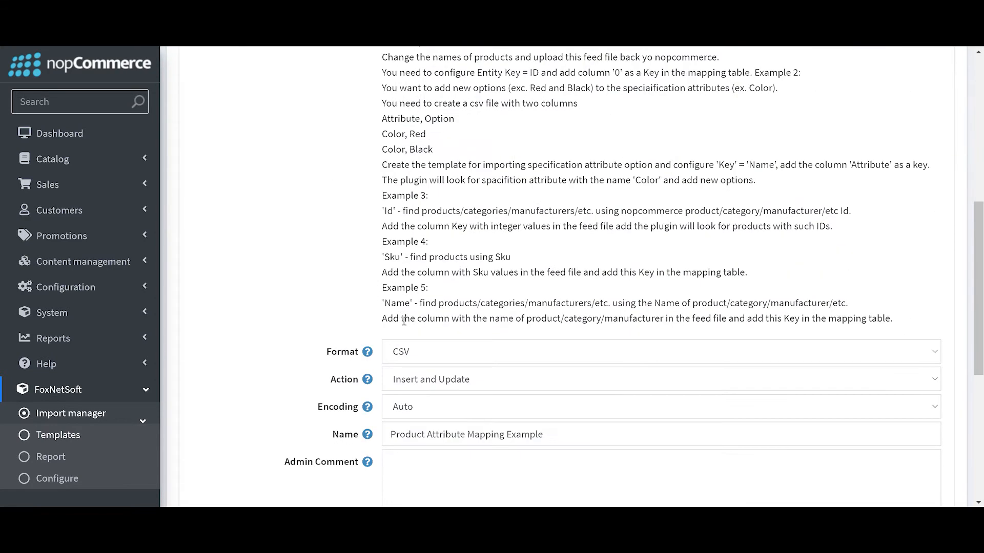
left_click(423, 424)
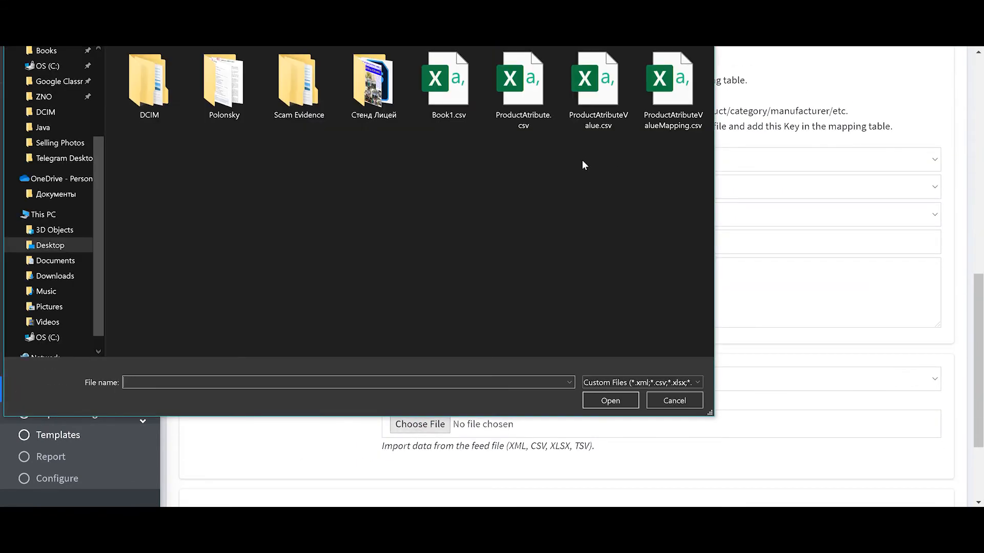
double_click(684, 85)
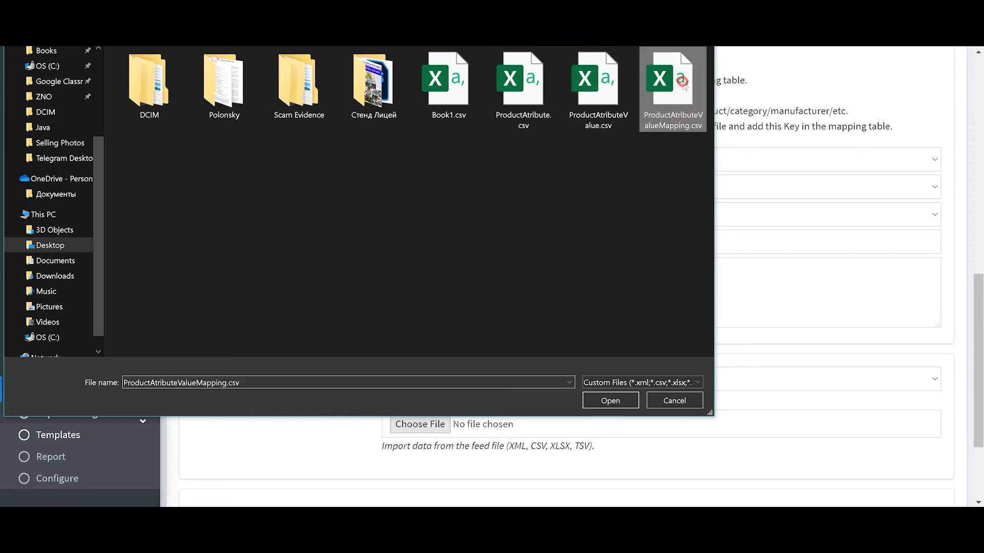
Step: Run the import for the Product Attribute Mapping Example template
scroll(621, 200, "up", 9)
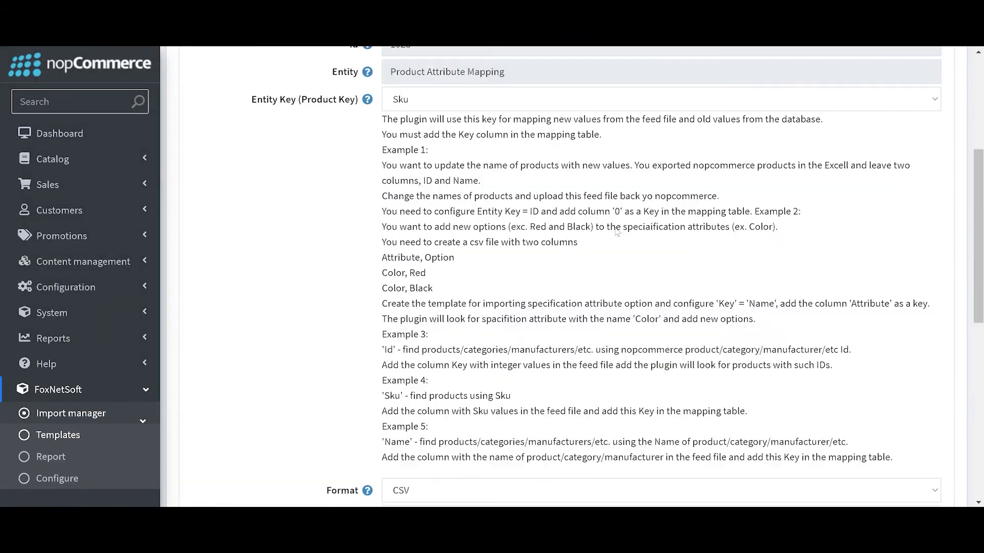
scroll(597, 192, "up", 3)
left_click(556, 201)
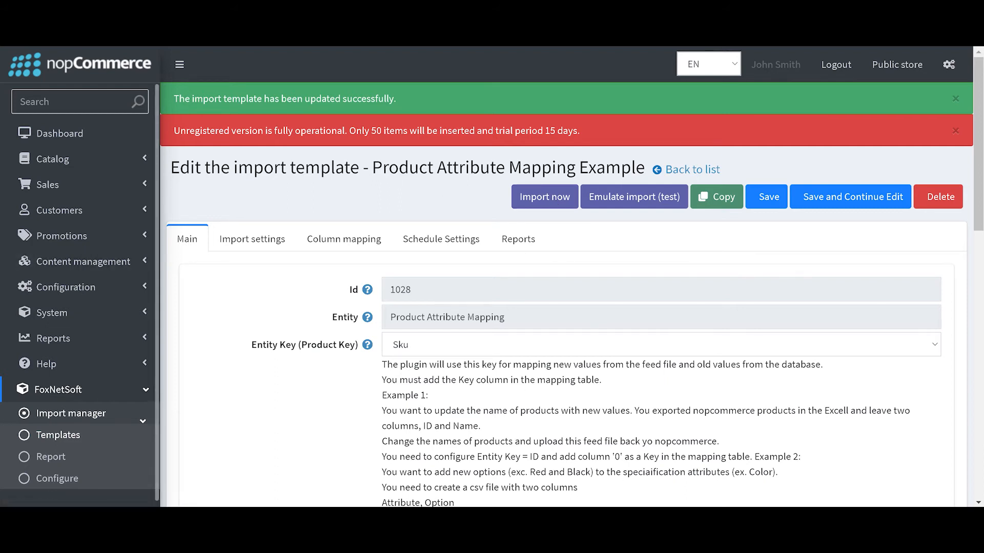
Step: Check the import report of the Product Attribute Mapping Example template in the import templates list
left_click(451, 12)
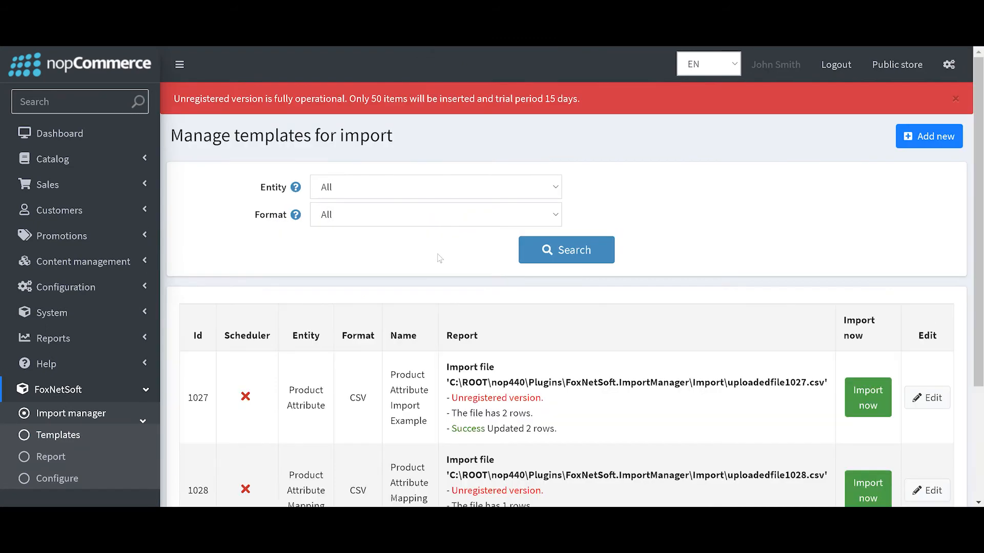
scroll(439, 256, "down", 1)
scroll(438, 254, "down", 2)
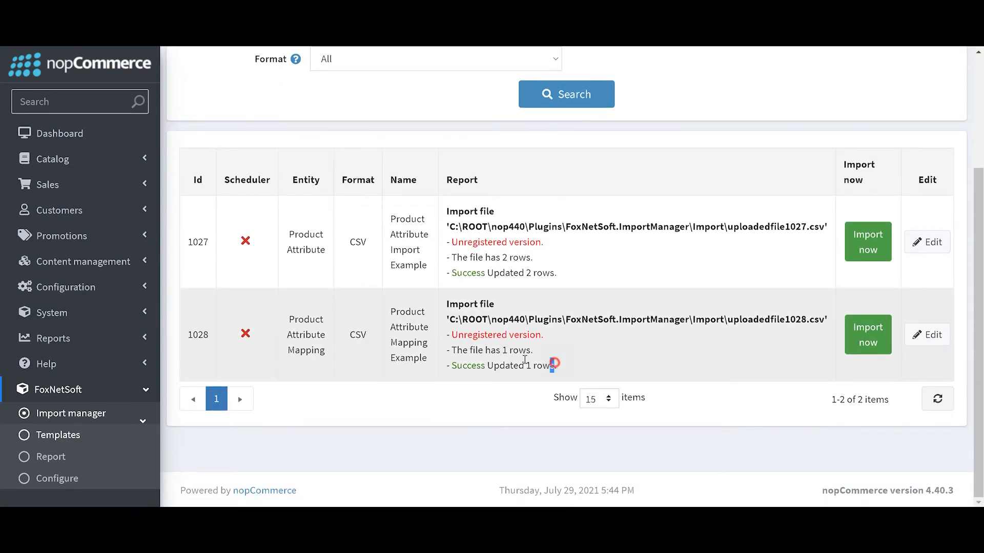
left_click_drag(555, 367, 446, 349)
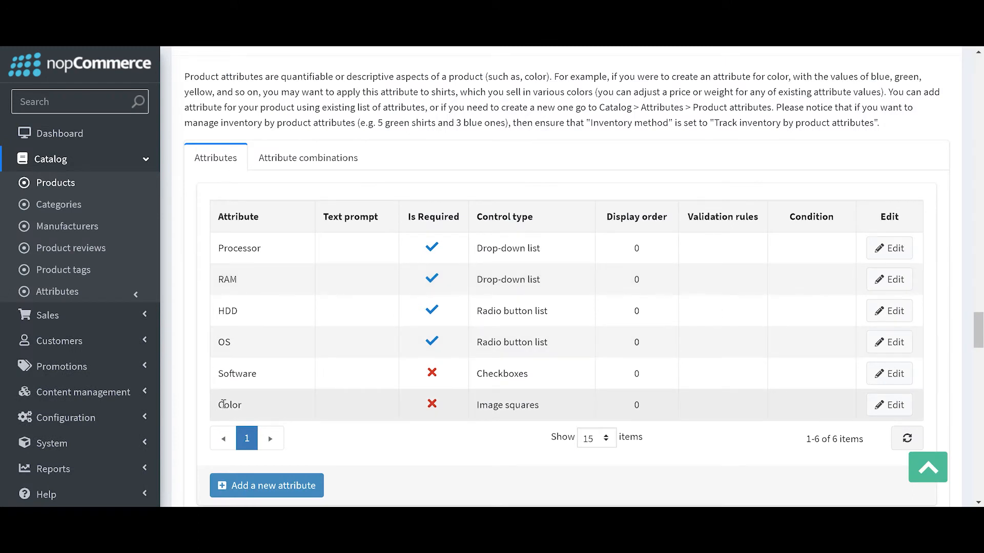
Step: Examine the Color attribute row and its control type in the product attributes table of the product with the seal picture
left_click_drag(224, 404, 453, 402)
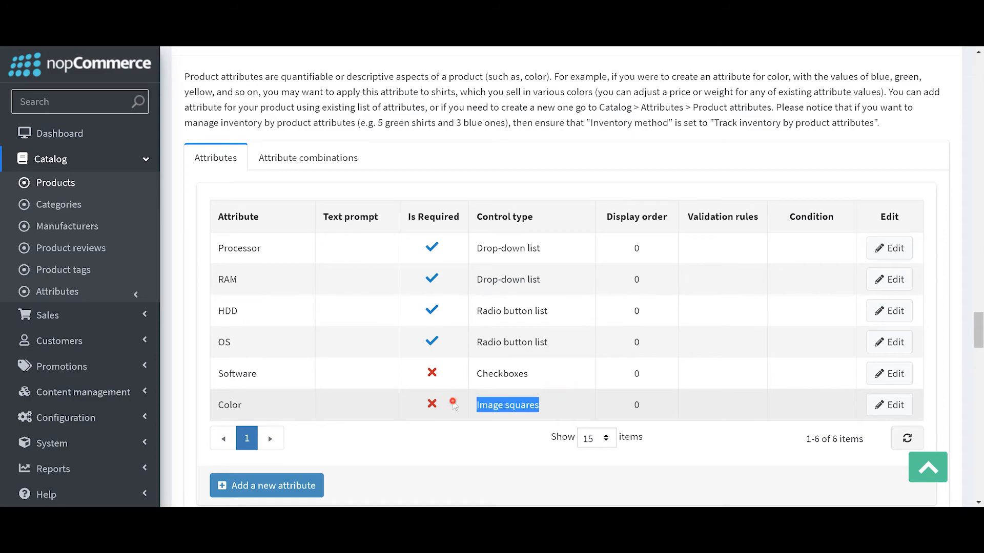
left_click(453, 404)
scroll(666, 410, "up", 10)
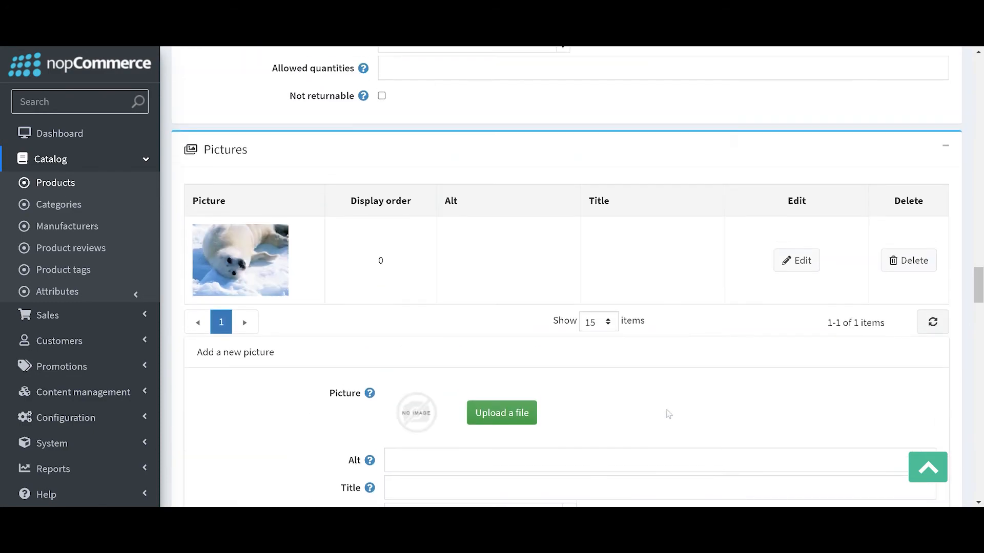
scroll(667, 414, "up", 7)
scroll(666, 414, "down", 1)
scroll(666, 414, "up", 8)
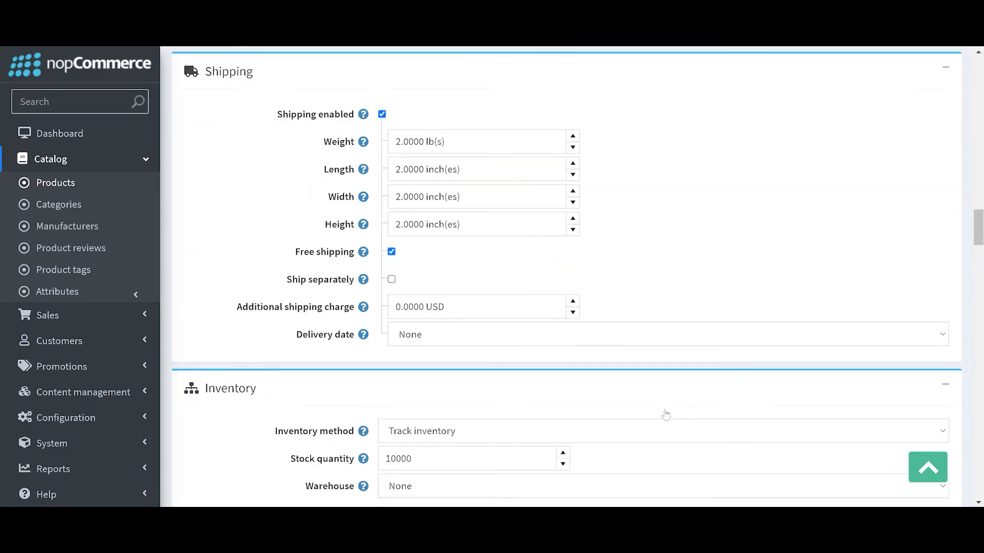
scroll(666, 415, "down", 18)
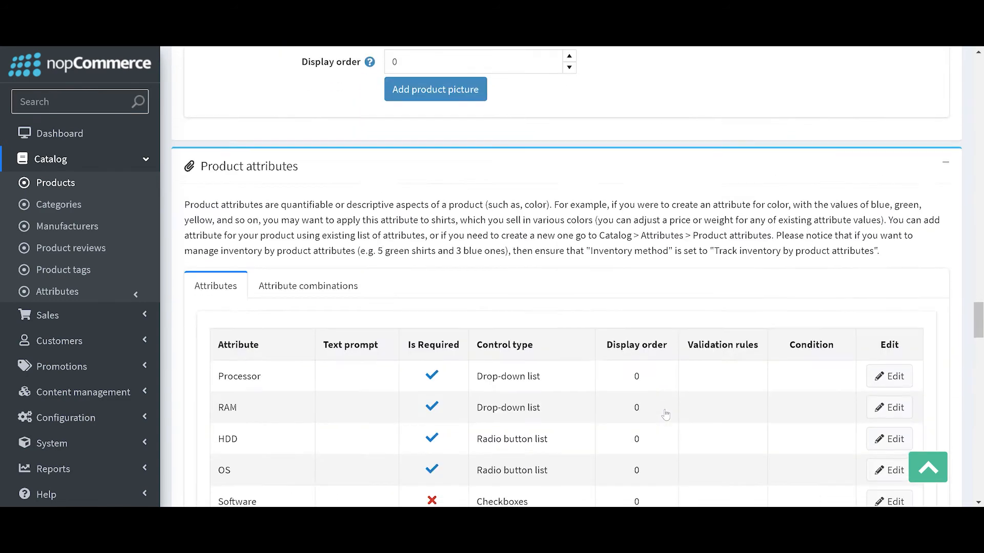
scroll(666, 414, "down", 4)
double_click(230, 342)
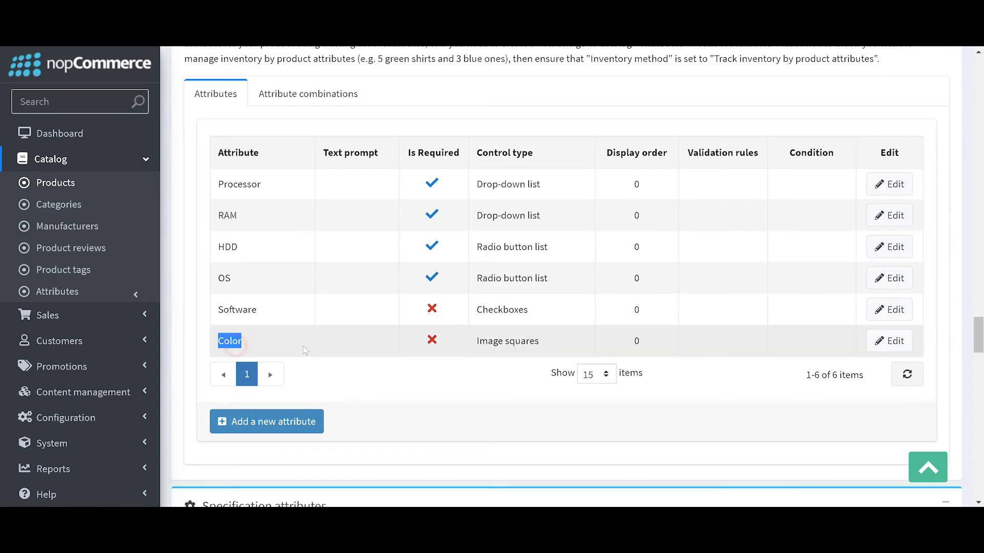
left_click_drag(305, 350, 708, 344)
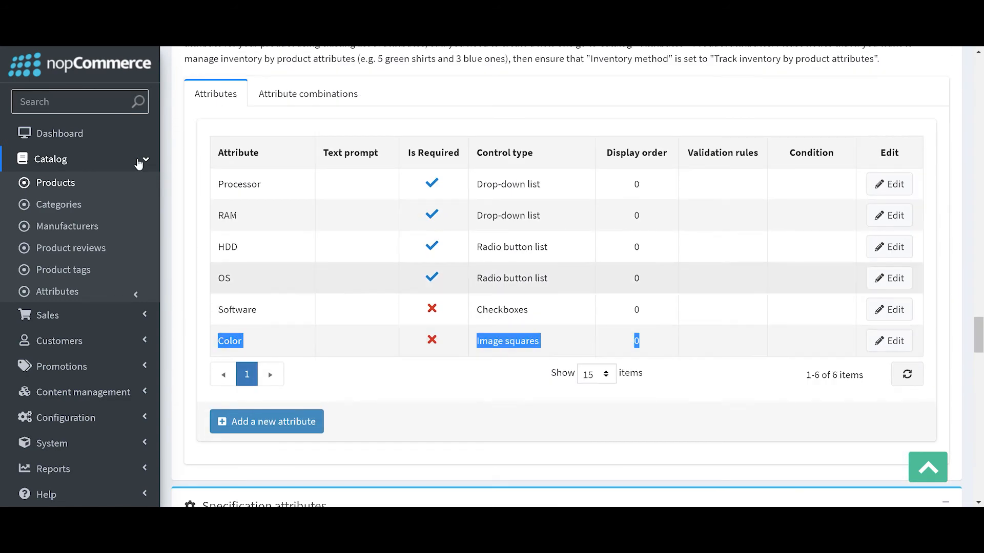
left_click_drag(215, 343, 823, 352)
left_click(429, 520)
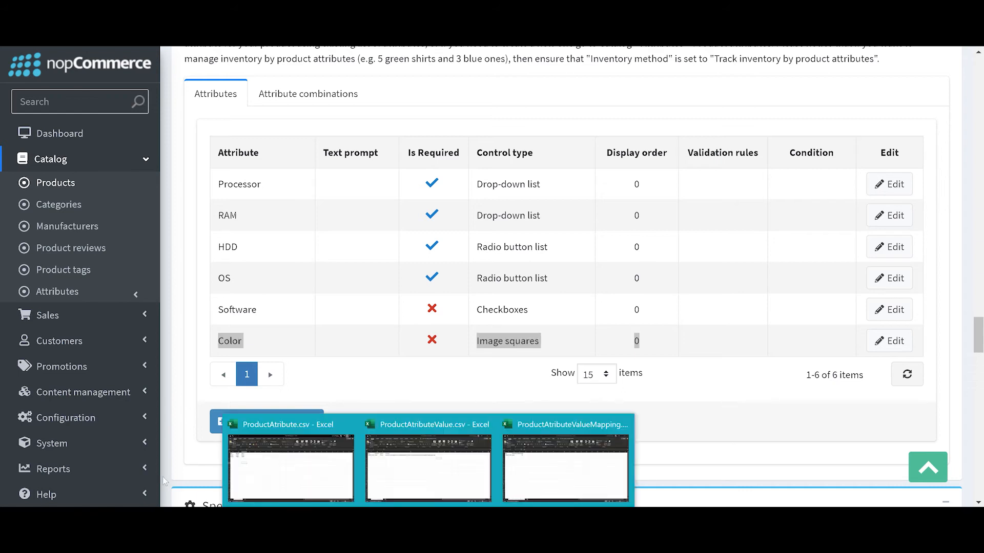
Step: Return to the Import manager's templates list and start adding a new import template
scroll(61, 468, "down", 1)
left_click(98, 464)
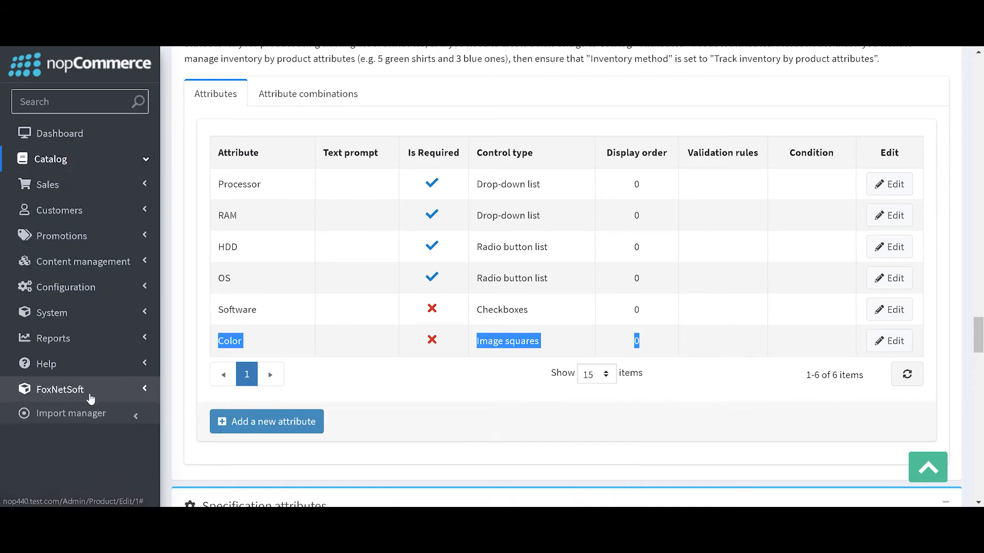
left_click(85, 433)
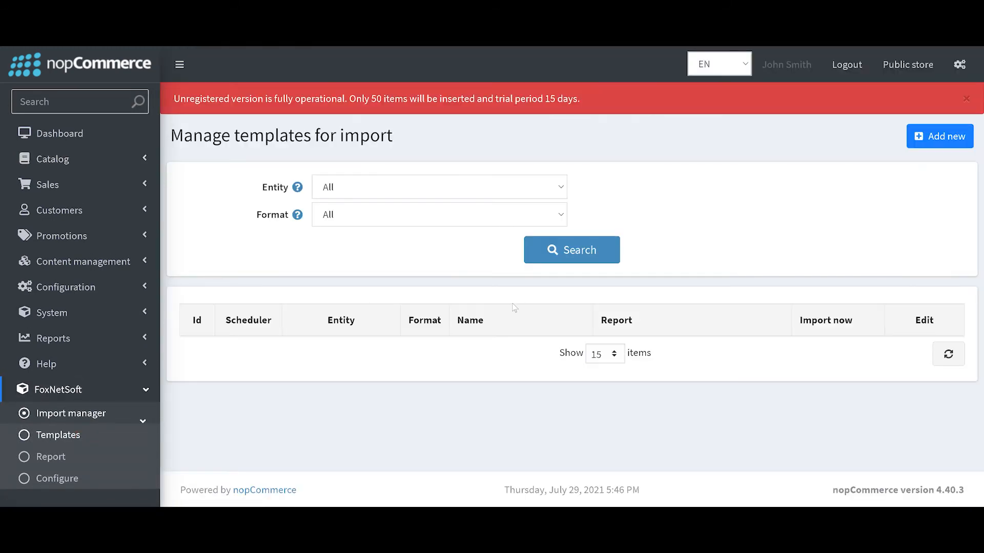
scroll(515, 308, "down", 1)
scroll(514, 307, "down", 3)
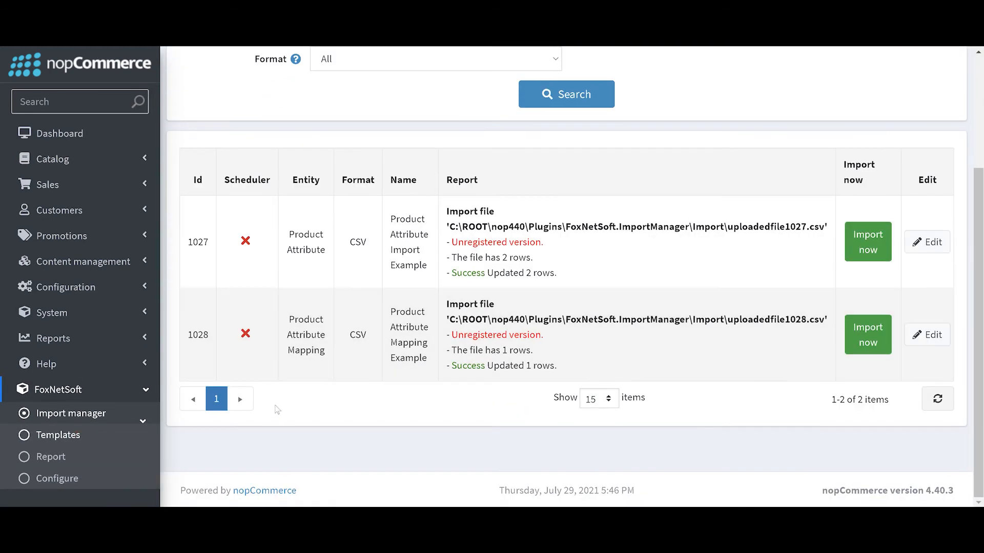
scroll(454, 377, "up", 1)
scroll(454, 376, "down", 1)
scroll(894, 97, "up", 3)
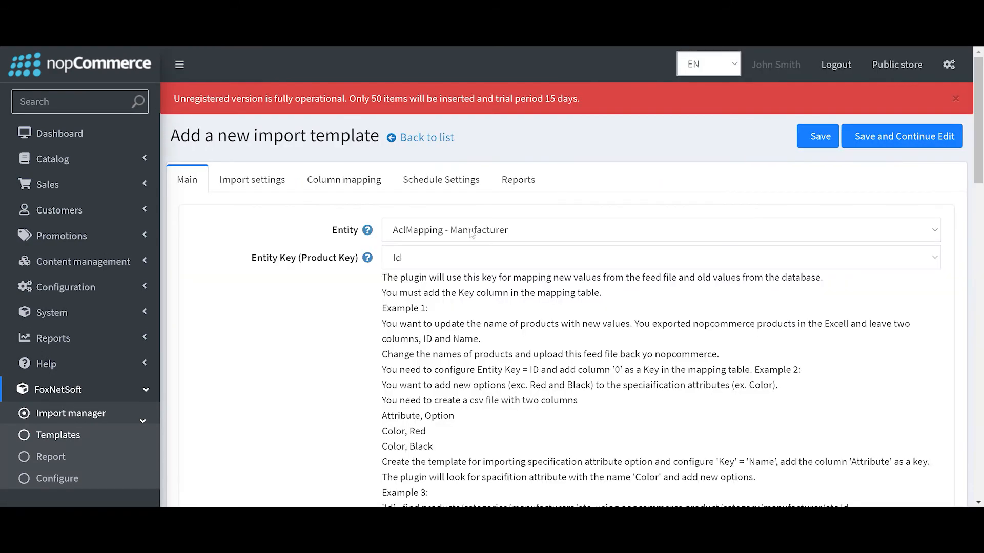
Step: Set the new import template's entity to Product Attribute Value and its entity key to Sku
left_click(471, 234)
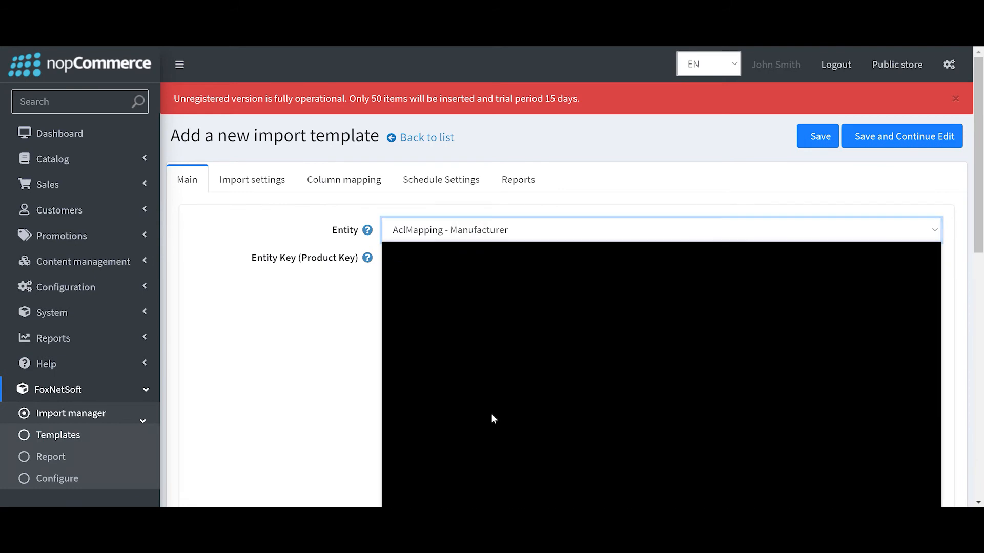
left_click(527, 324)
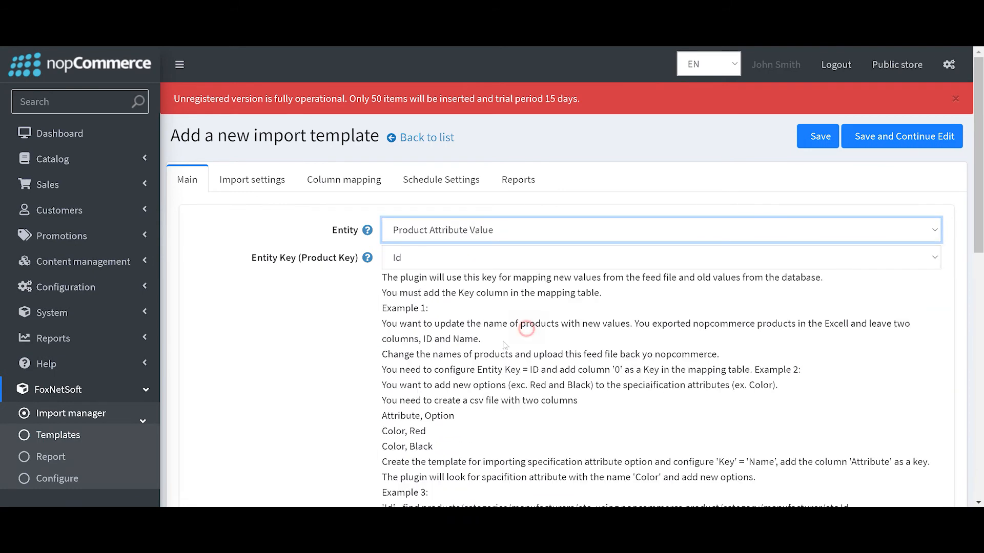
scroll(450, 200, "down", 1)
scroll(450, 200, "down", 1)
left_click(450, 192)
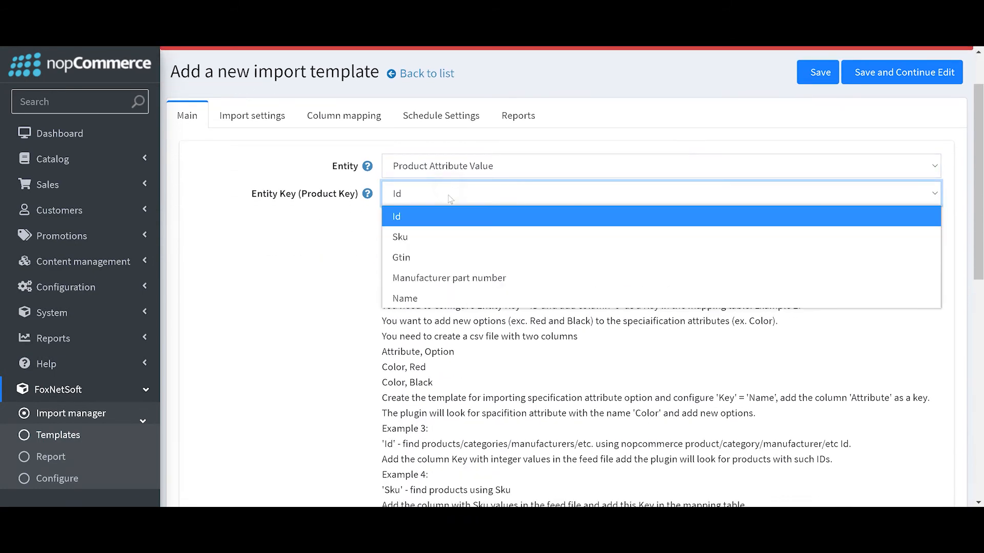
left_click(439, 236)
Step: Name the template Product Attribute Value Example, set its file source to Upload file, and save it while continuing to edit
scroll(380, 299, "down", 7)
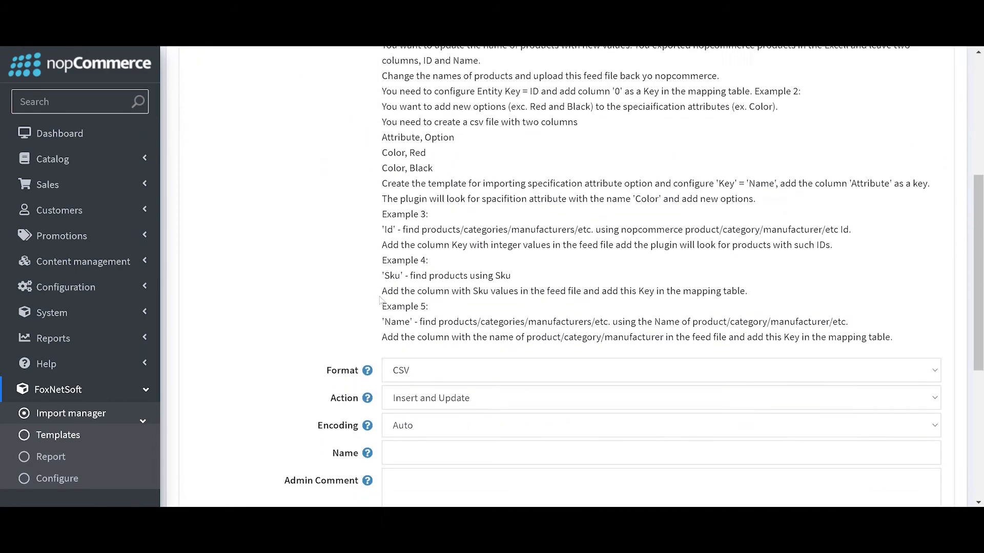
left_click(423, 284)
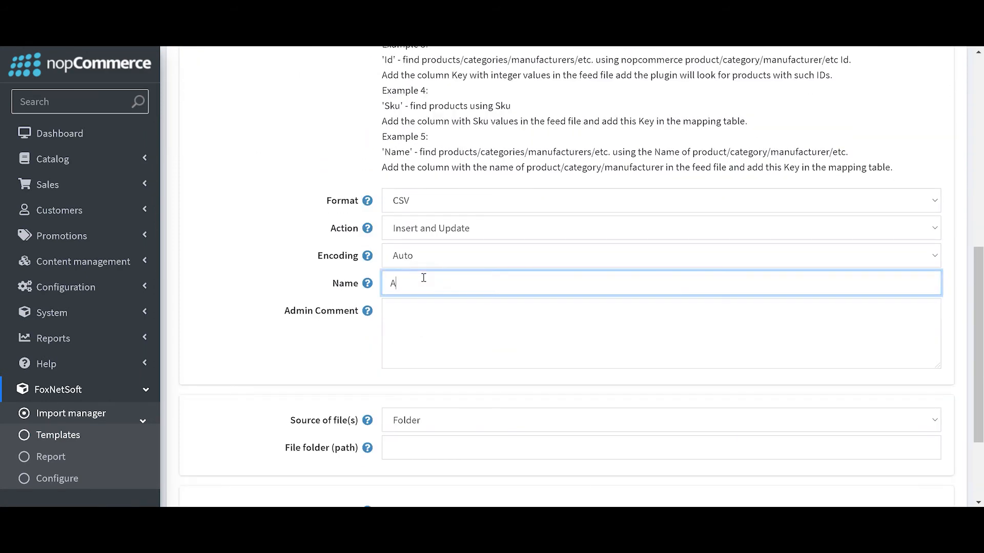
type("Produc")
type("t Attribute Value Example")
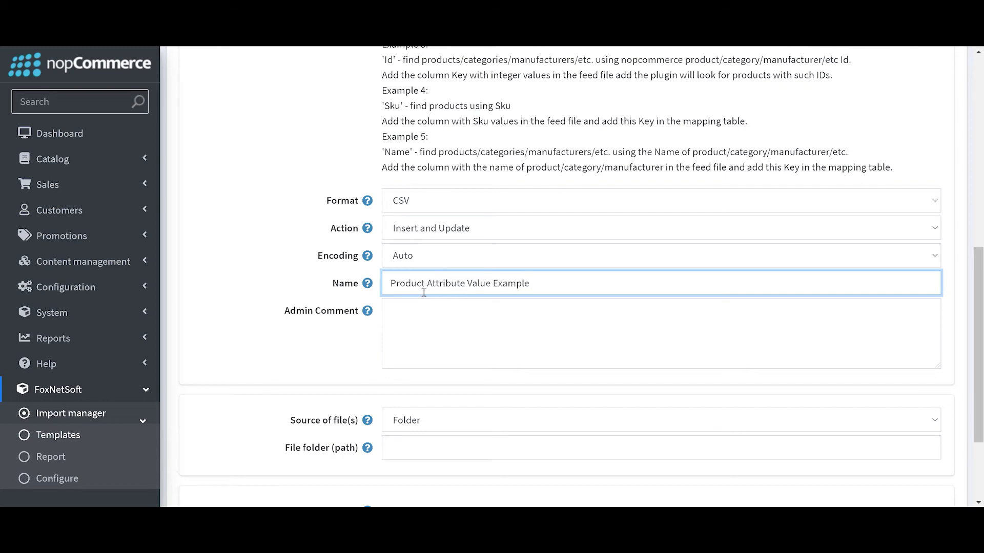
scroll(424, 297, "down", 3)
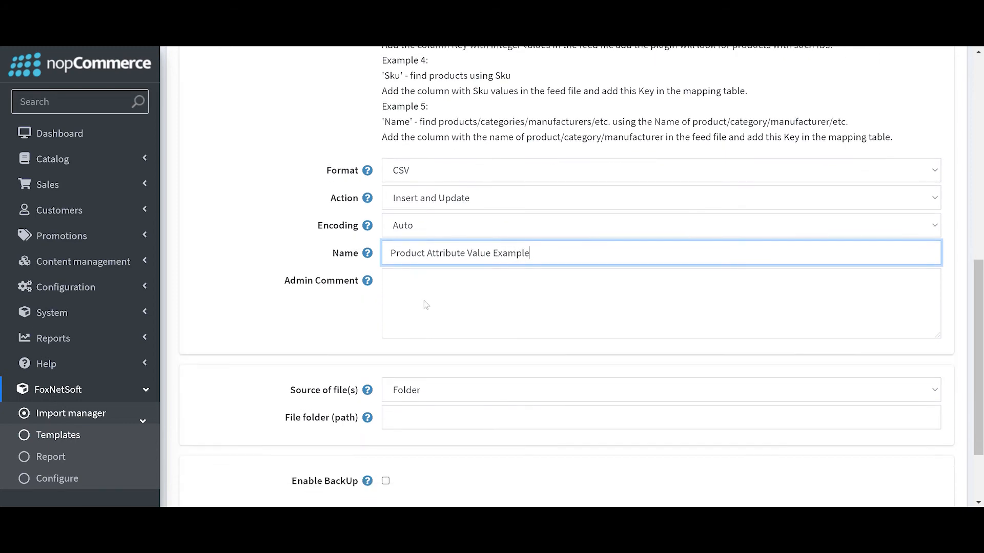
left_click(424, 290)
left_click(425, 397)
scroll(473, 366, "up", 10)
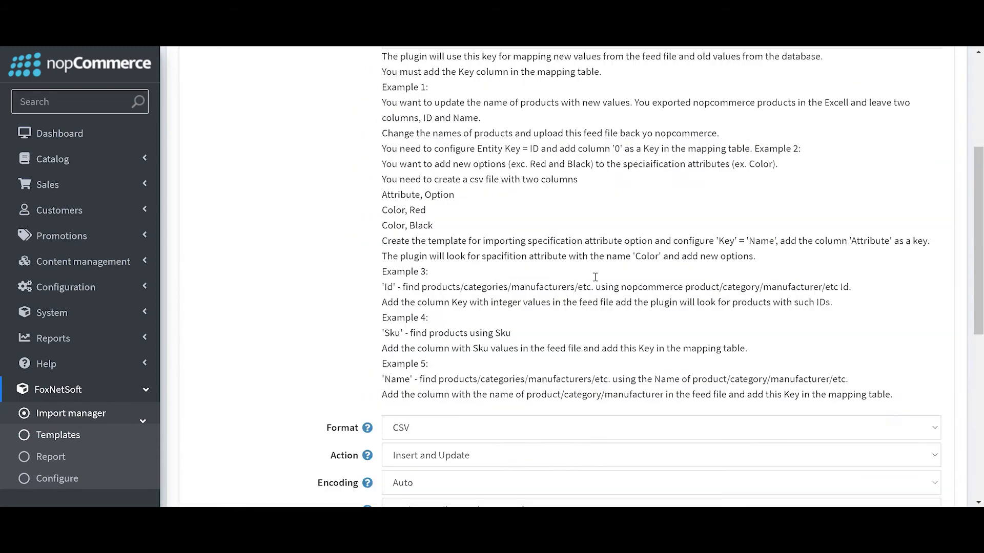
left_click(902, 139)
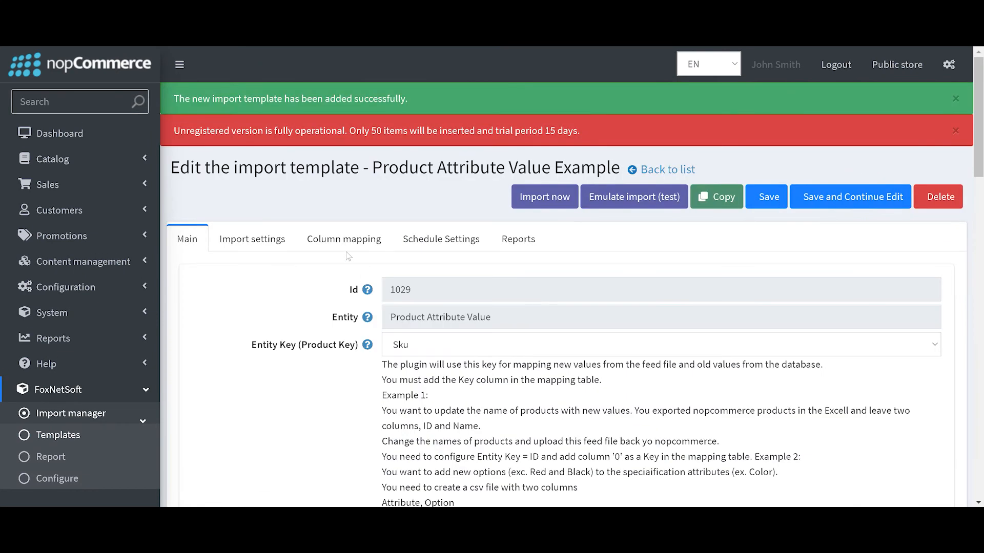
Step: Add a column mapping record from source column Key to the destination Key (Product Key)
left_click(343, 249)
scroll(379, 317, "down", 3)
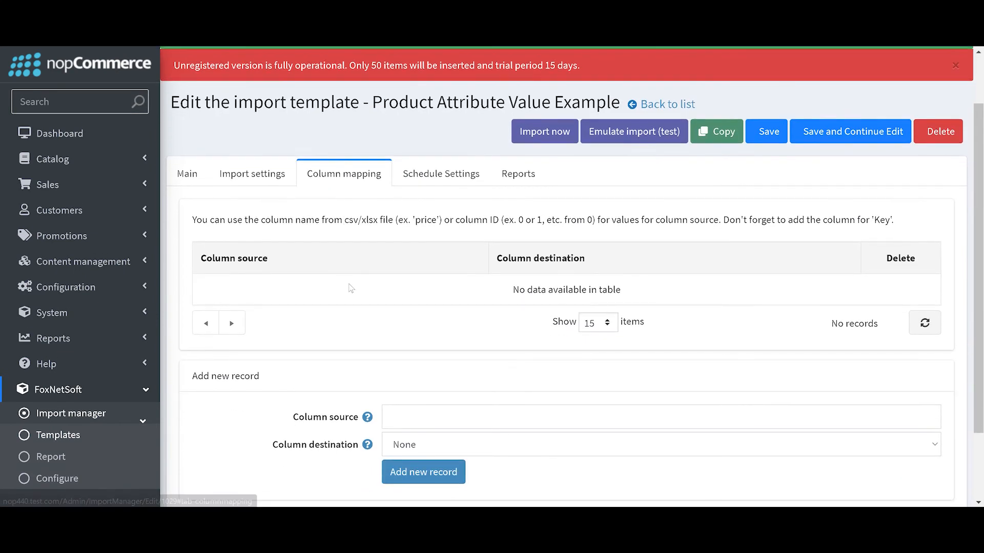
left_click(413, 355)
scroll(441, 123, "down", 1)
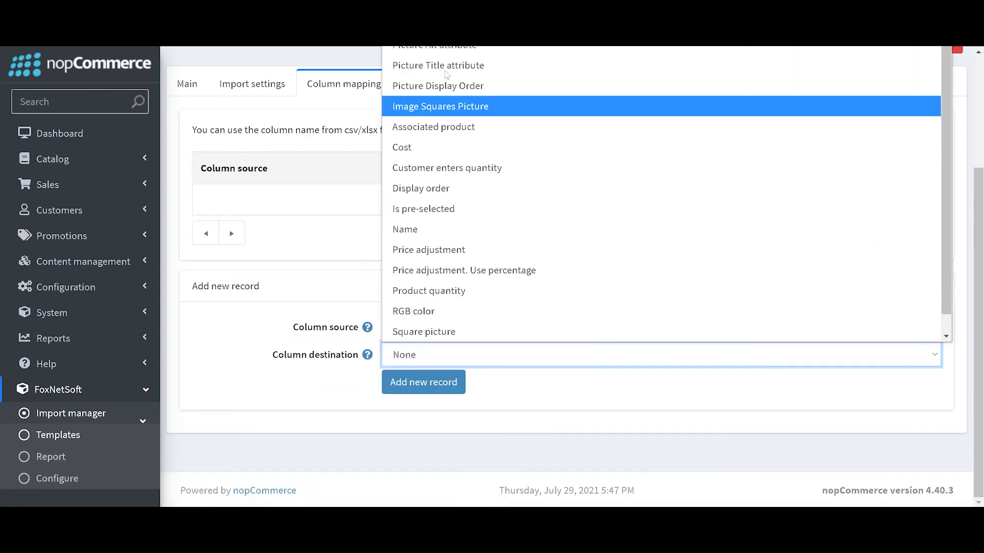
scroll(440, 62, "up", 1)
scroll(440, 62, "up", 5)
left_click(441, 63)
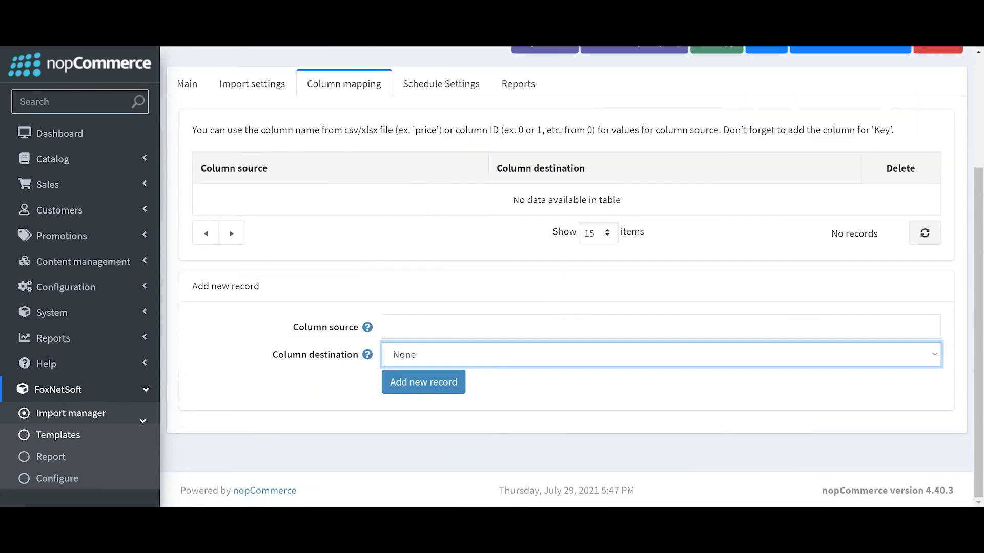
left_click(401, 327)
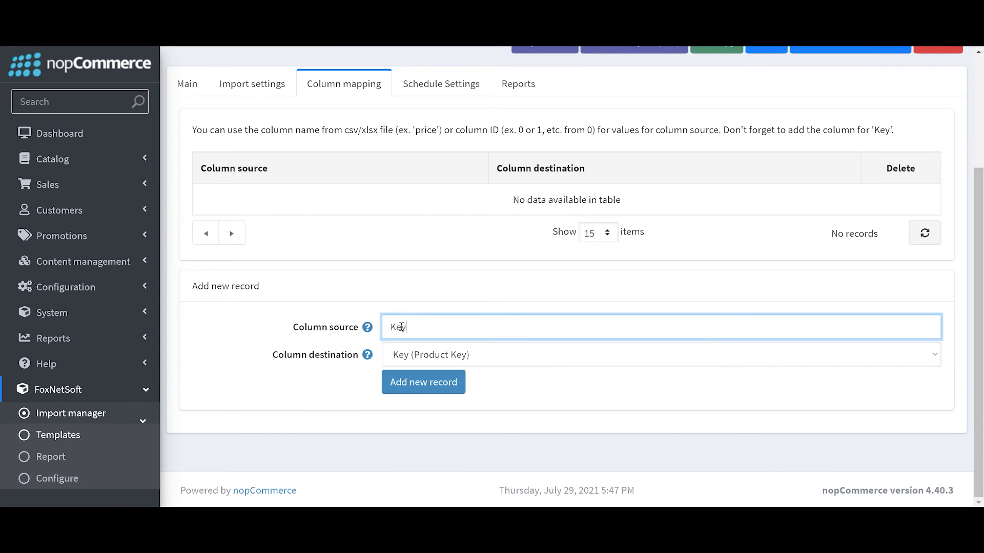
type("Key")
left_click(417, 382)
Step: Add a column mapping record from source column Attribute to the destination Product Attribute
left_click(418, 354)
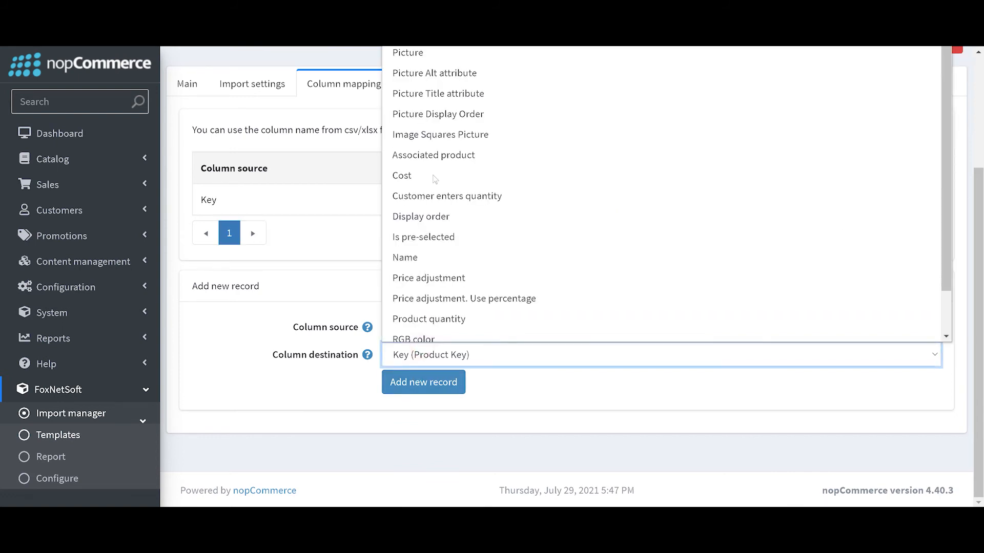
scroll(435, 177, "down", 1)
left_click(445, 40)
left_click(416, 328)
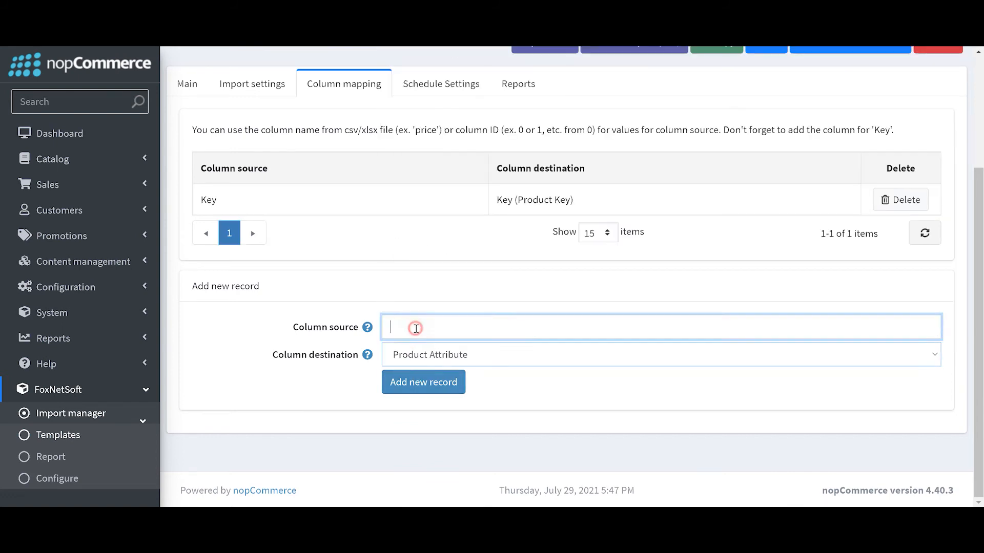
type("A")
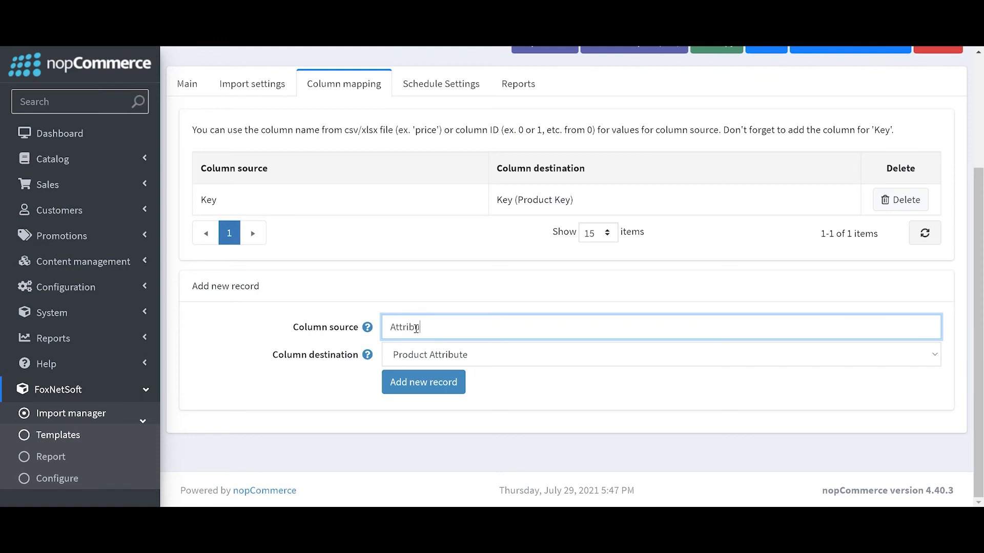
type("ttribute")
left_click(448, 386)
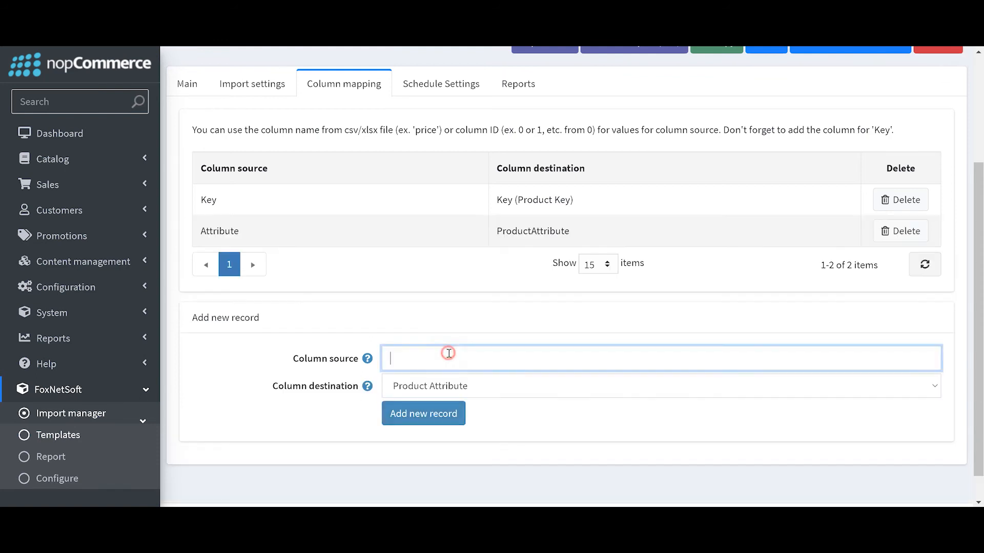
Step: Add a column mapping record from source column Name to the destination Name
left_click(447, 386)
scroll(493, 71, "down", 1)
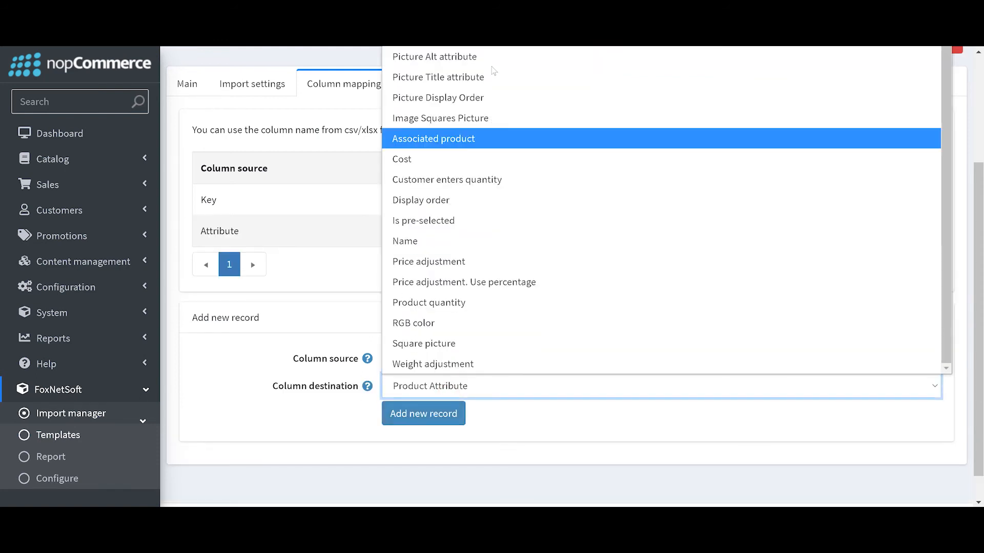
left_click(428, 241)
left_click(440, 358)
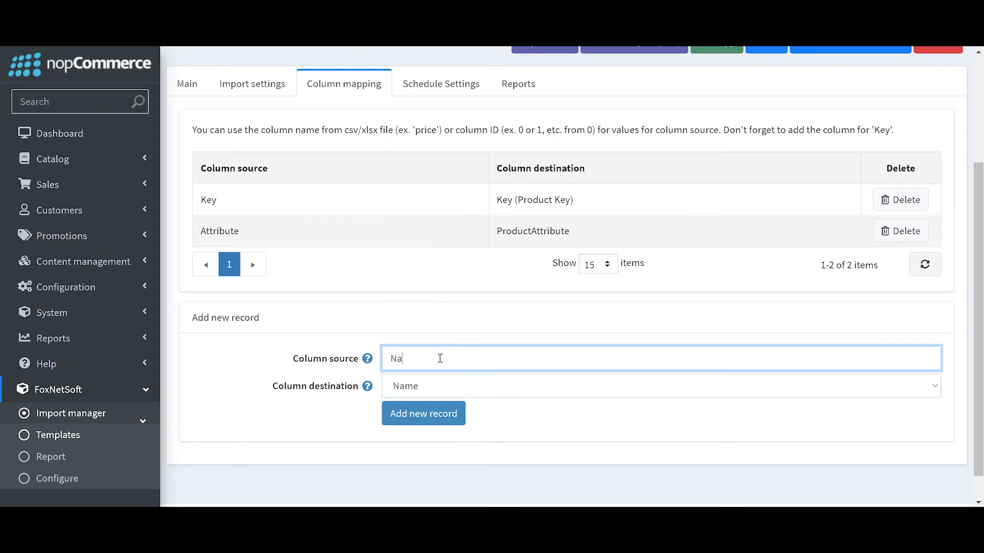
type("Name")
left_click(422, 415)
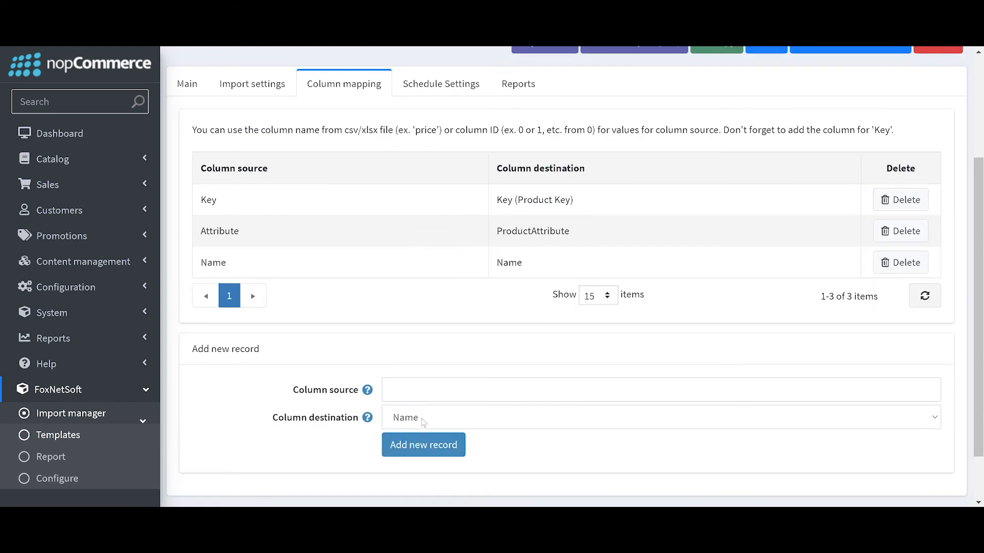
Step: Add a column mapping record from source column Picture to the destination Picture, and save the template while continuing to edit
left_click(404, 418)
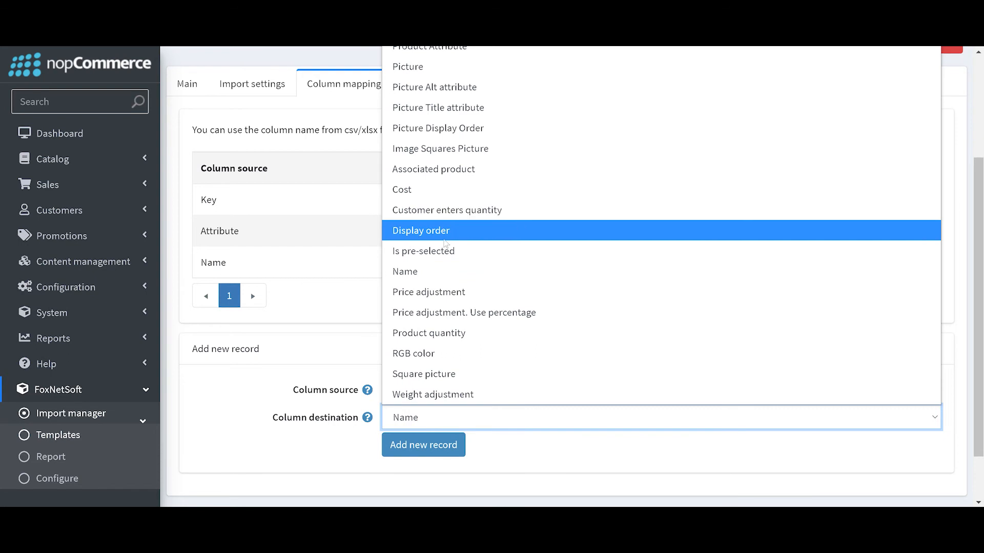
left_click(472, 69)
left_click(400, 394)
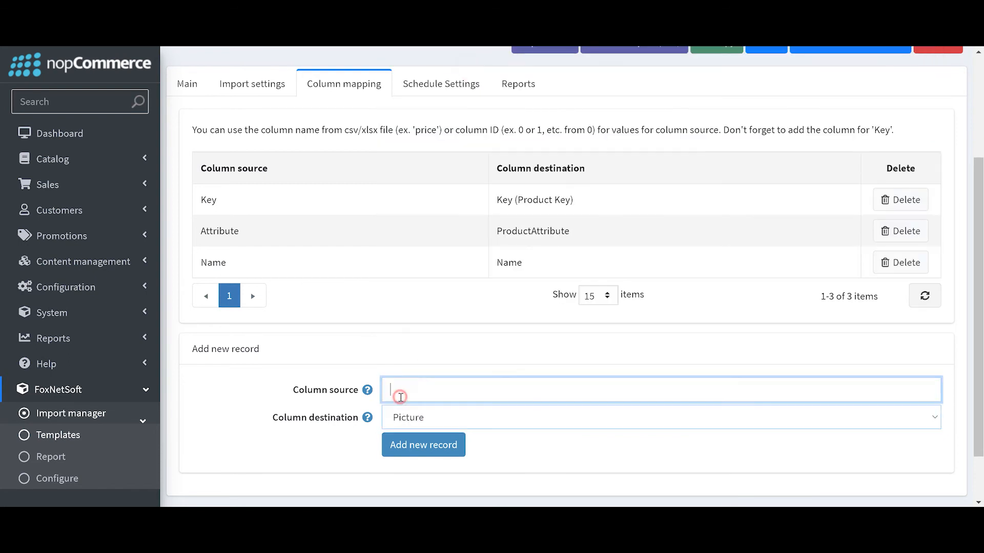
type("P")
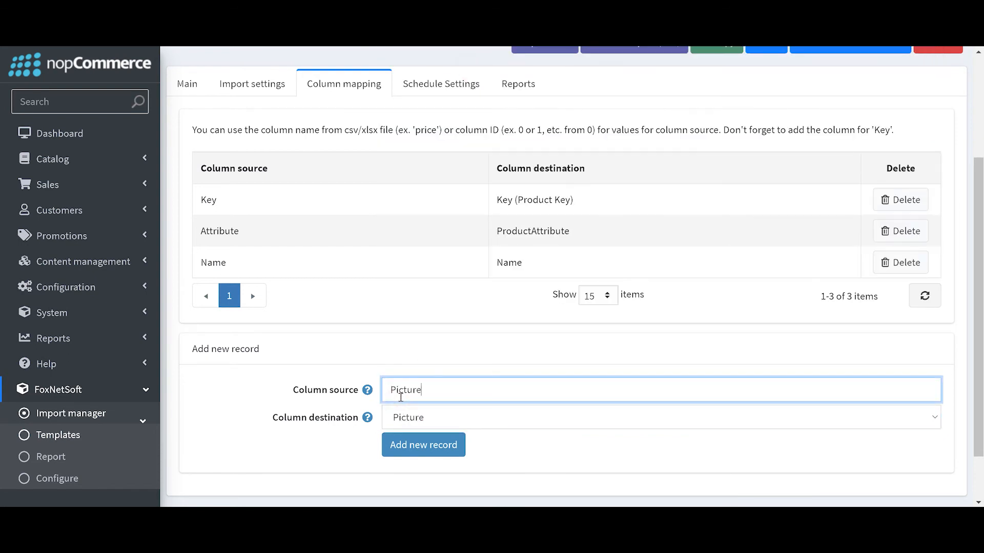
type("icture")
left_click(413, 443)
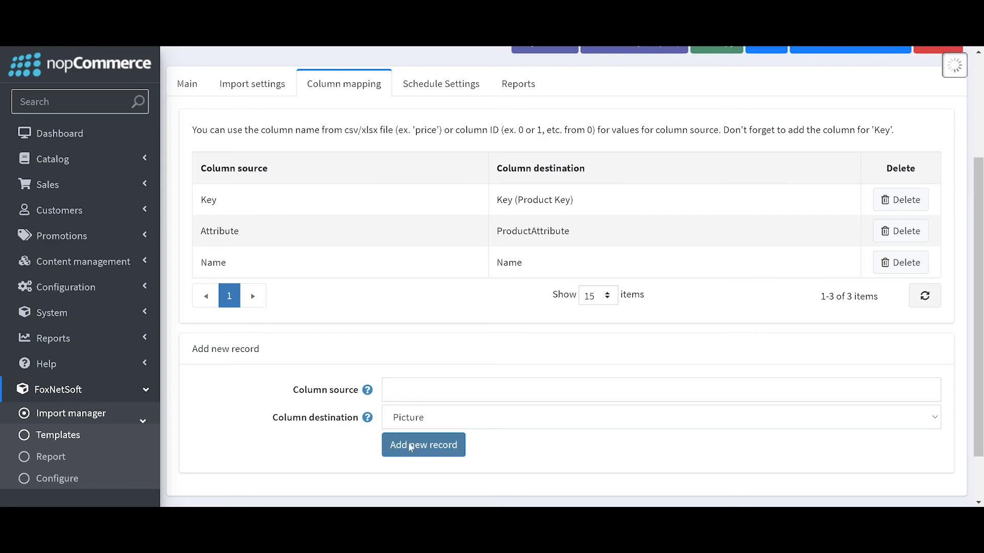
scroll(514, 400, "up", 3)
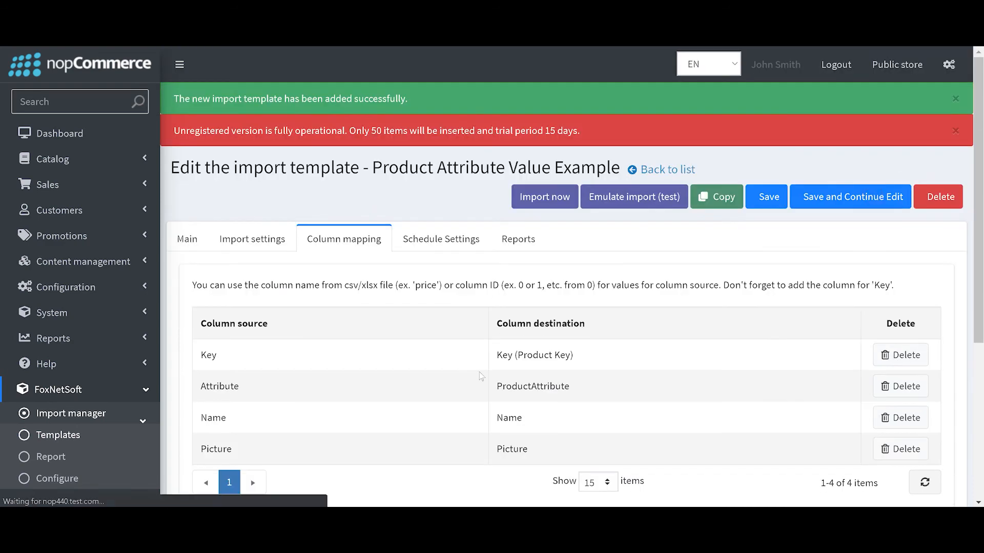
Step: Switch to ProductAtributeValue.csv in Excel and examine its column headers and the key, attribute, name and picture values in row 2
mouse_move(435, 512)
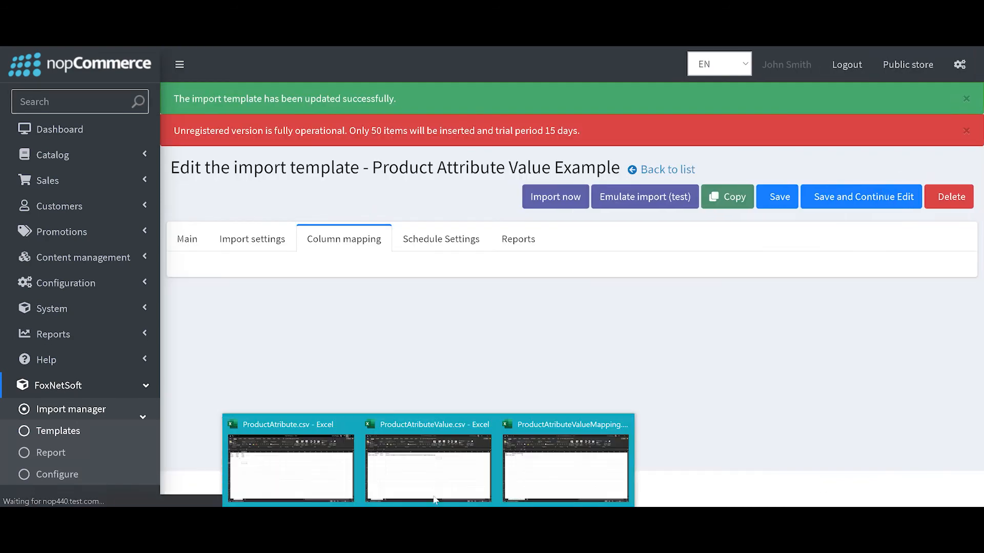
left_click(437, 488)
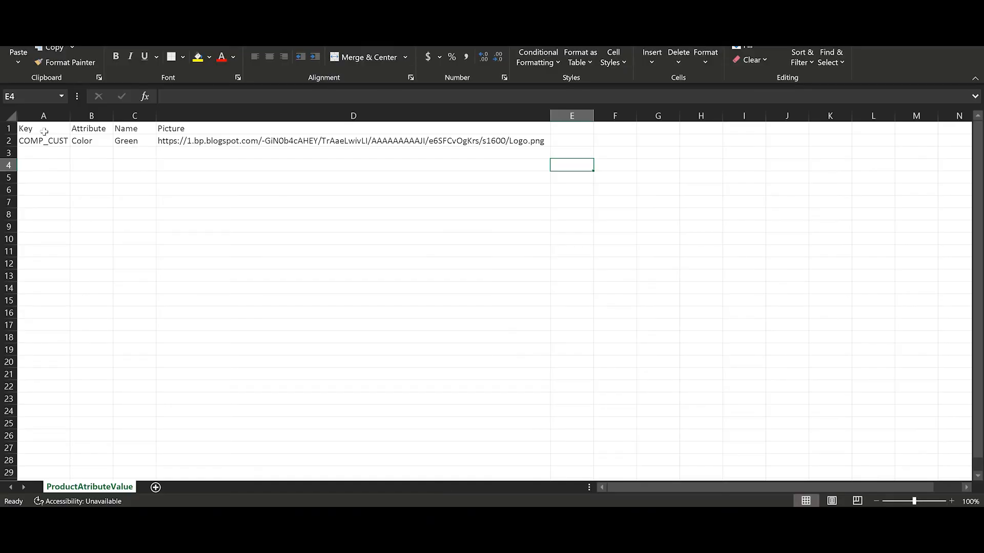
left_click_drag(44, 131, 206, 132)
left_click(44, 145)
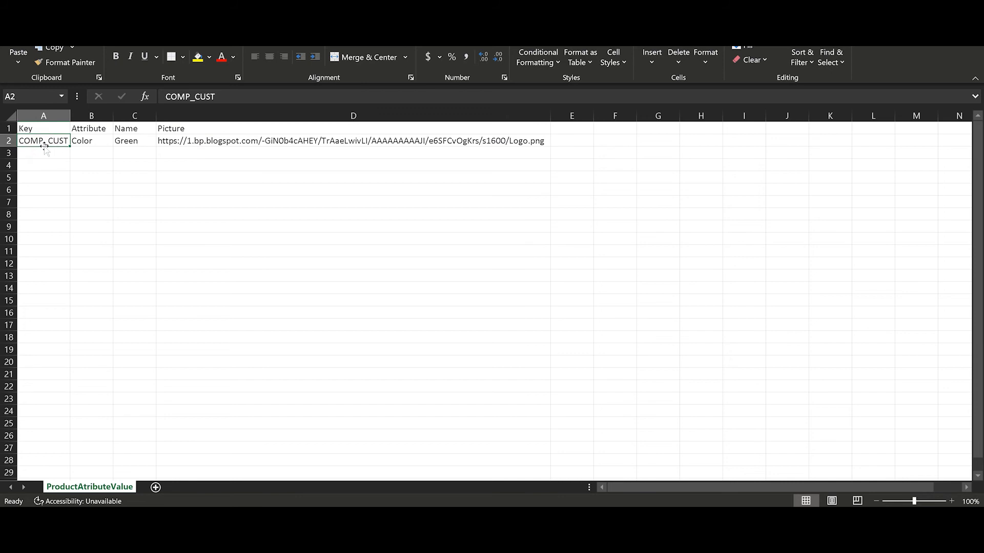
left_click(81, 142)
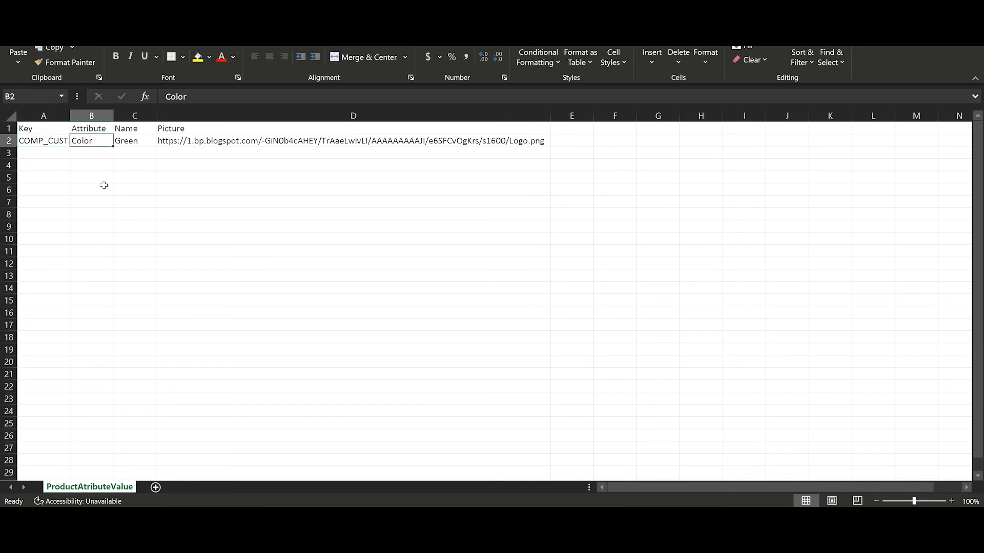
left_click(131, 138)
left_click(204, 144)
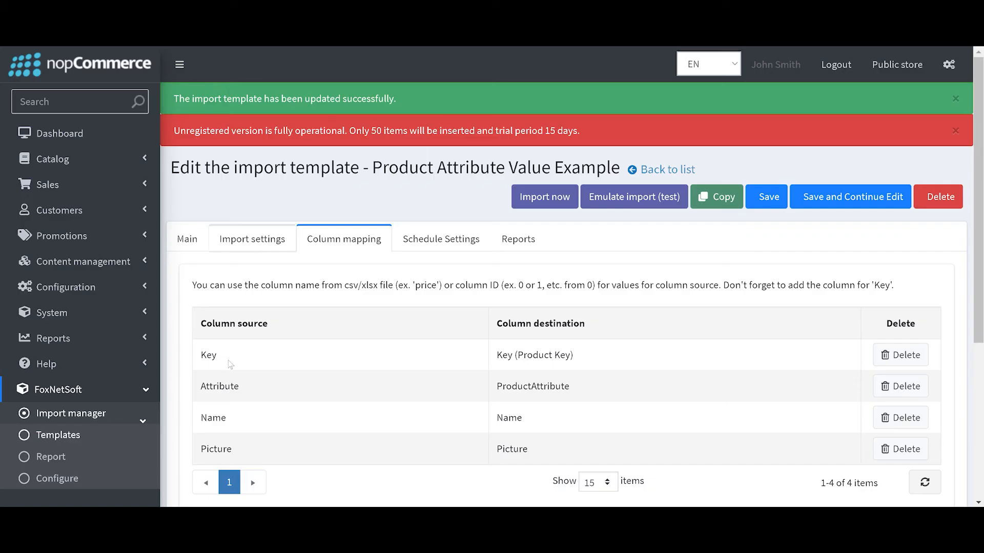
Step: Back in the nopCommerce template, upload ProductAtributeValue.csv from the Desktop as the source file and save the template
scroll(229, 366, "down", 1)
scroll(229, 365, "down", 2)
scroll(229, 365, "up", 4)
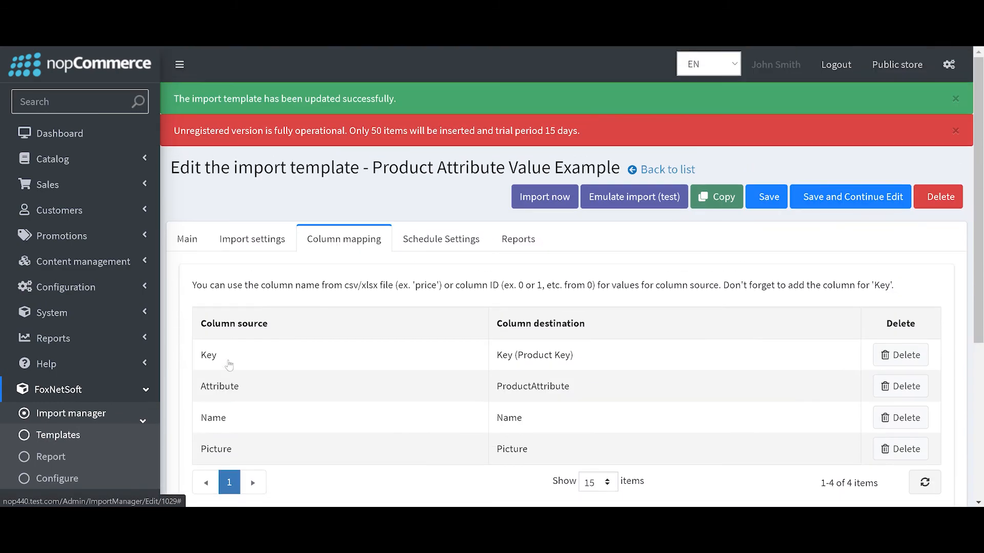
left_click(188, 239)
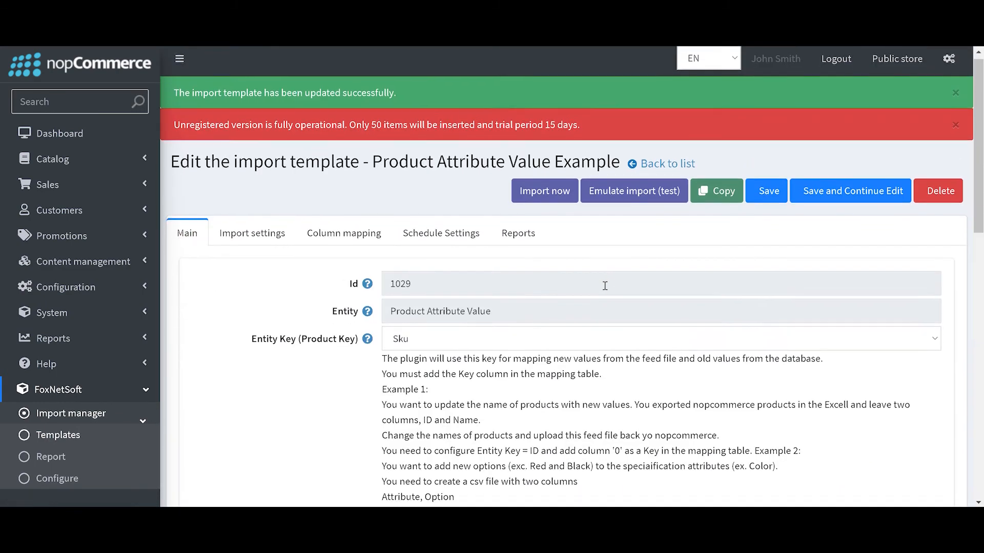
scroll(606, 287, "down", 10)
left_click(462, 247)
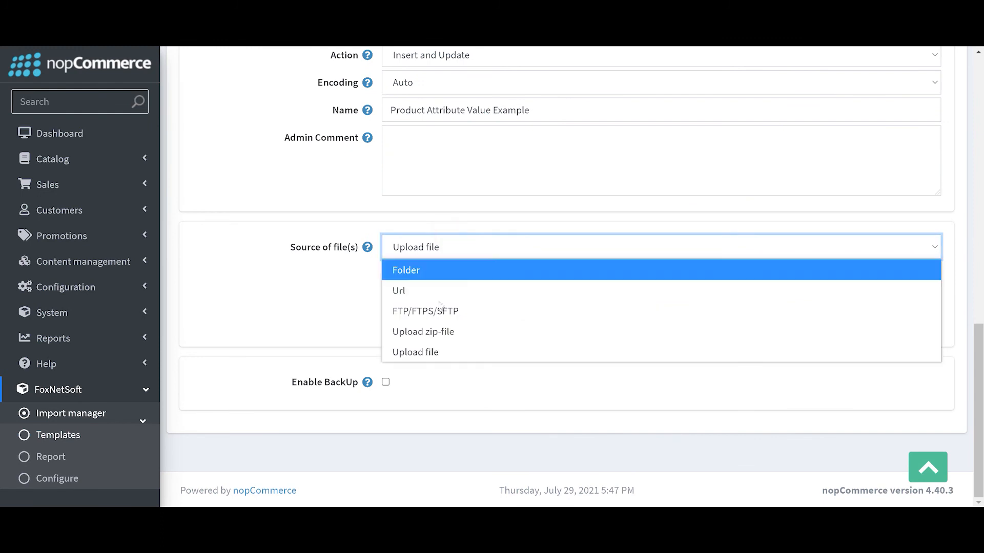
left_click(433, 349)
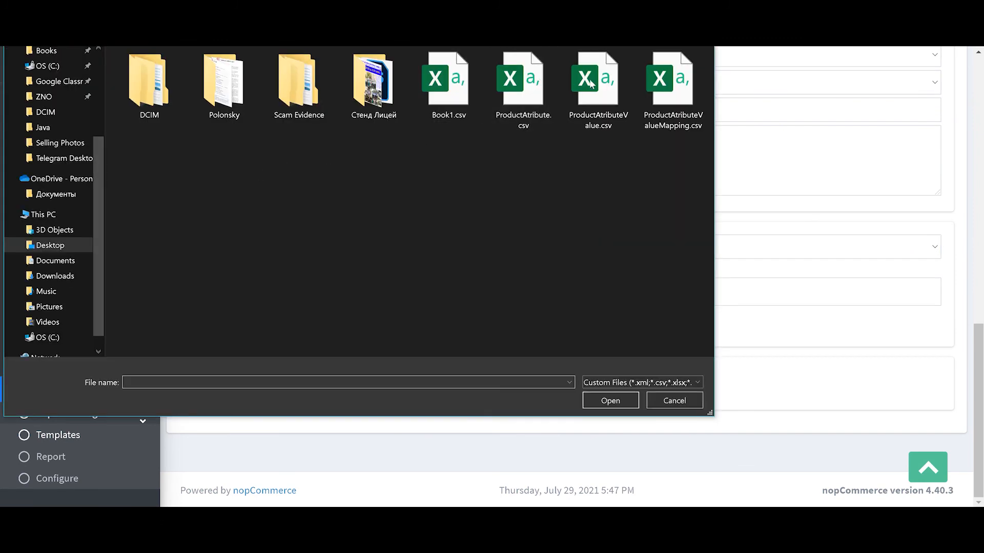
double_click(592, 81)
scroll(381, 261, "up", 10)
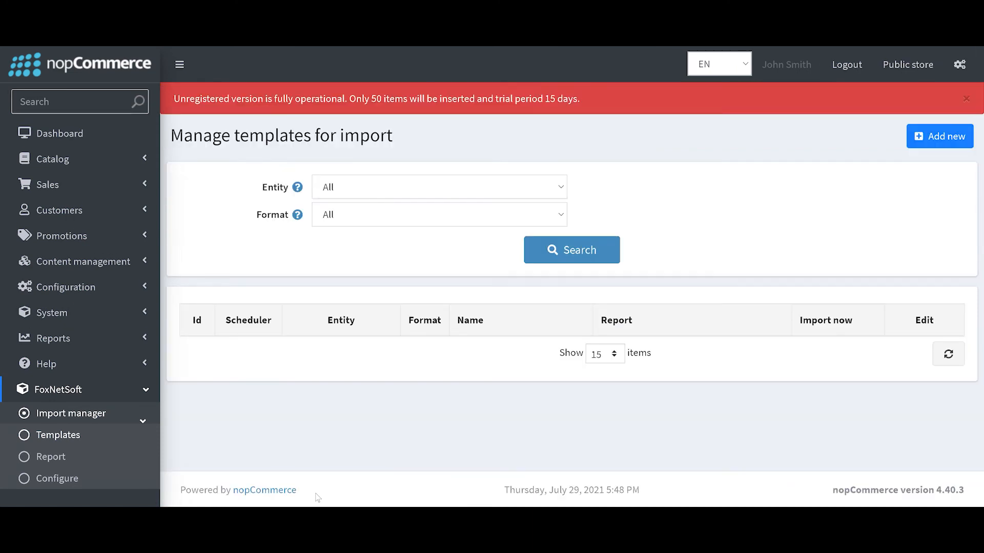
Step: Check the import report of the Product Attribute Value Example template, and expand the Catalog section in another admin page
scroll(317, 497, "down", 5)
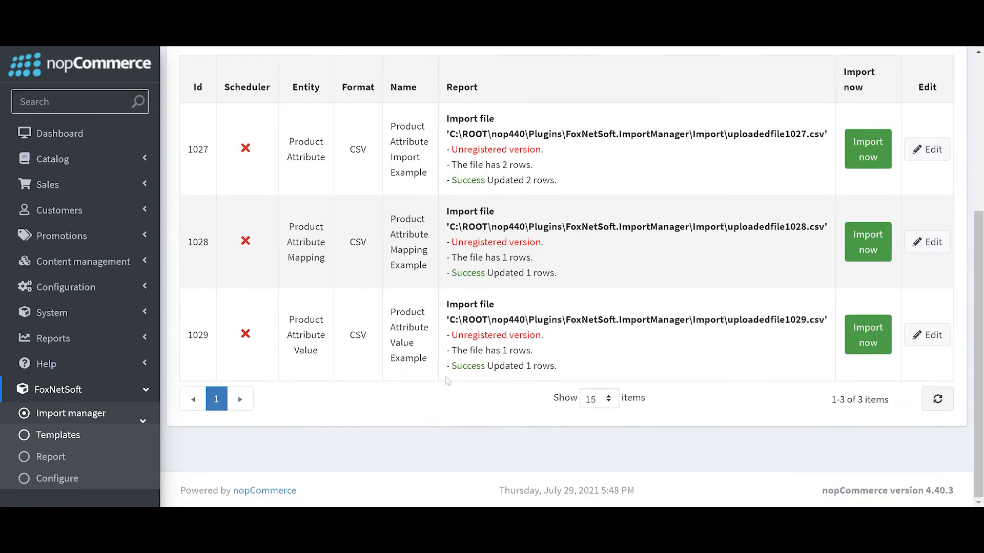
left_click_drag(450, 366, 556, 365)
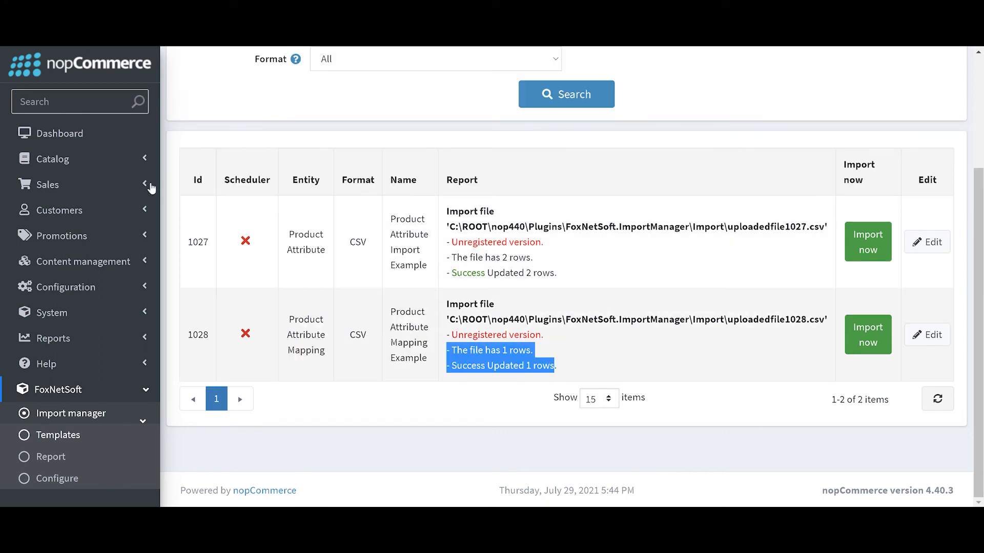
left_click(138, 159)
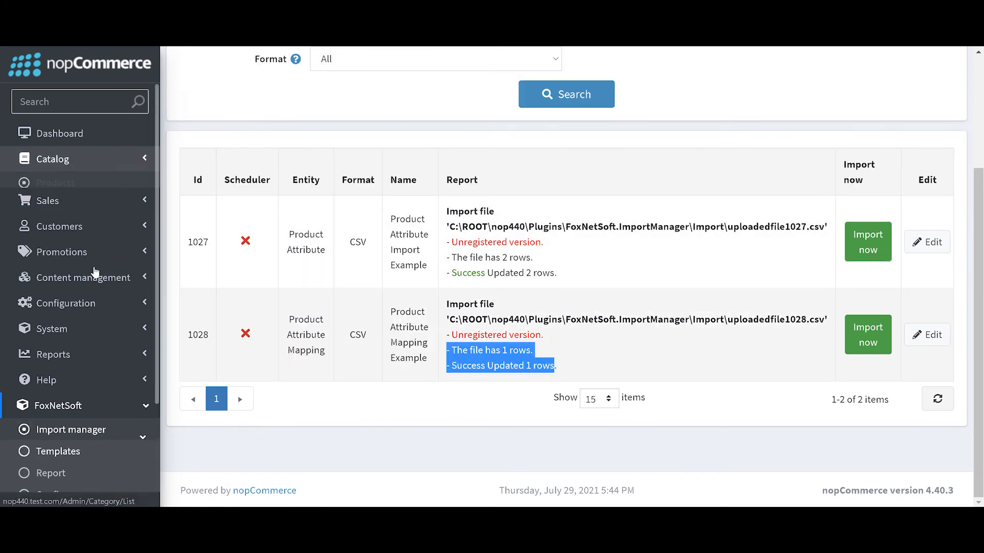
left_click(114, 297)
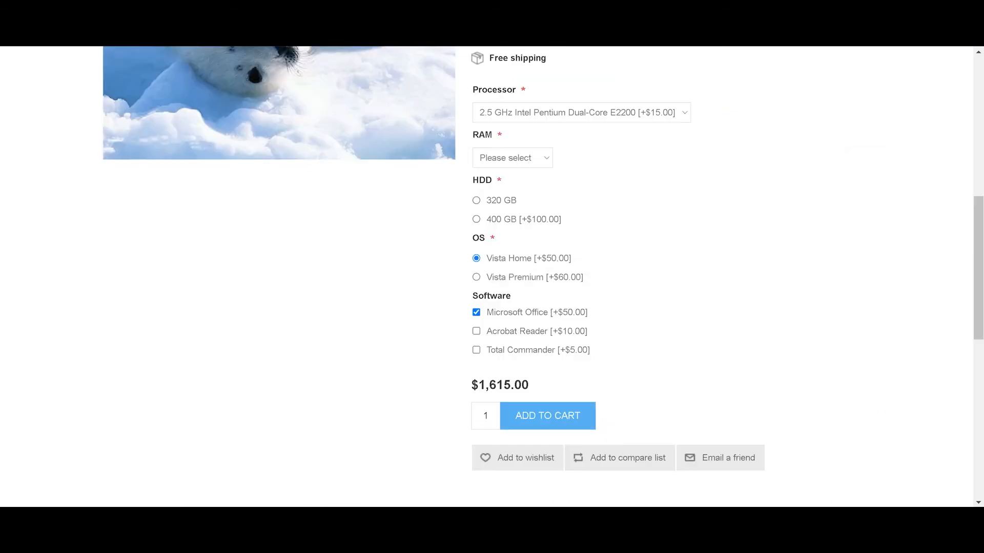
Step: Reload the Build your own PC product page in the store, select the Color square and examine the product pictures and attributes
key("F5")
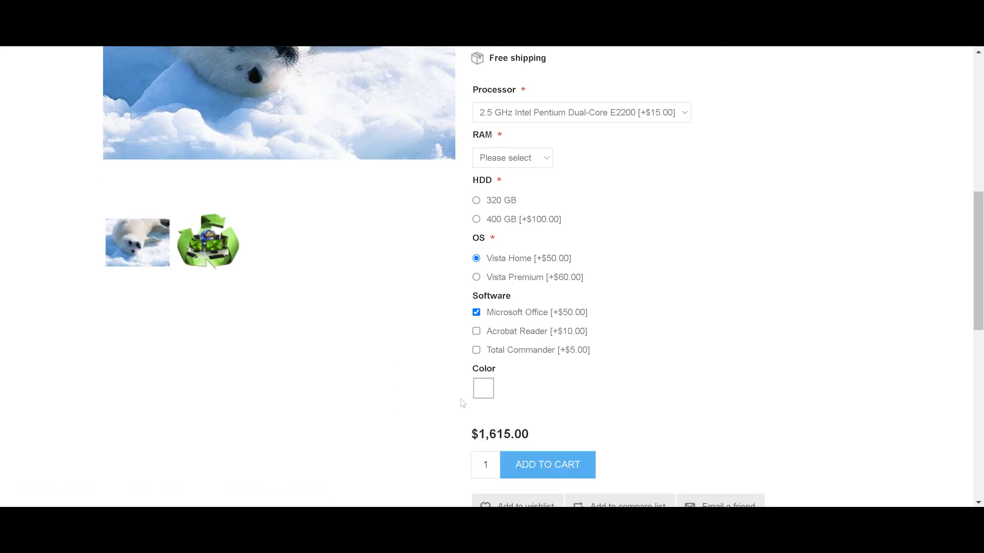
mouse_move(477, 388)
left_click(483, 389)
scroll(333, 378, "up", 3)
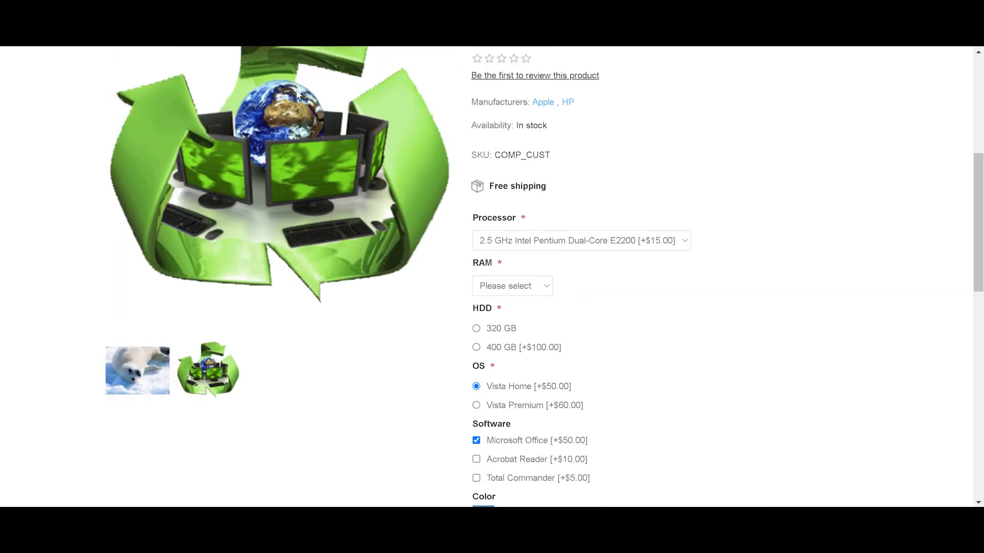
scroll(203, 330, "down", 5)
scroll(325, 314, "up", 5)
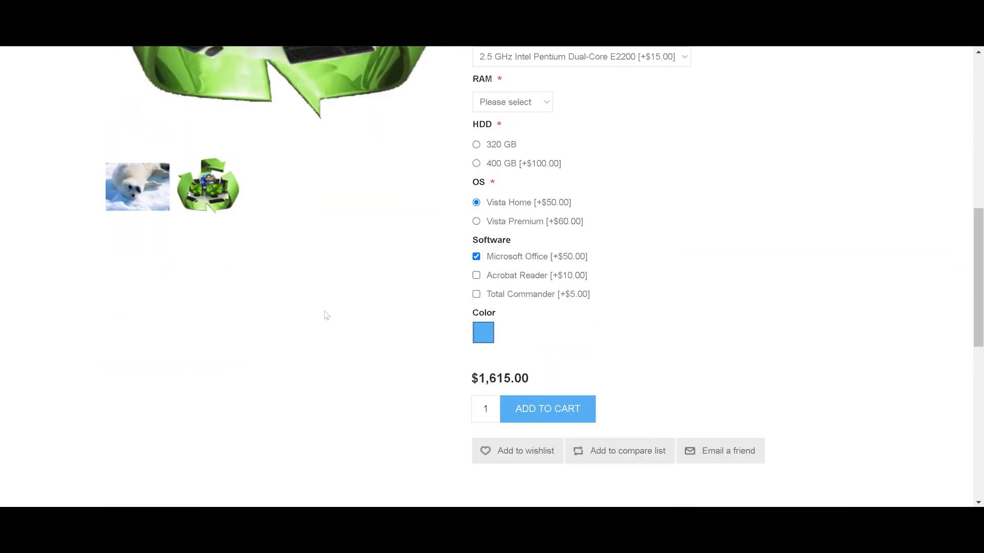
scroll(322, 315, "up", 3)
scroll(322, 317, "down", 1)
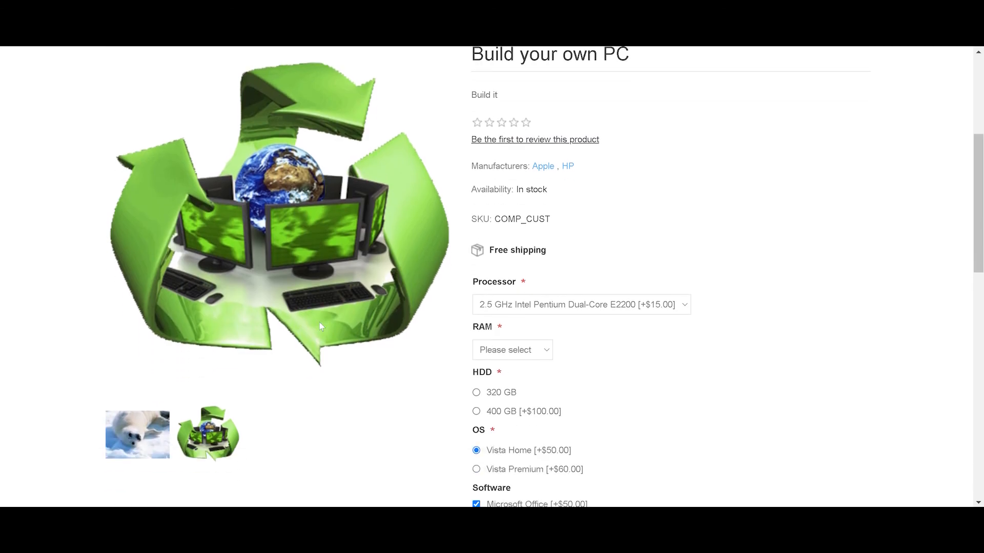
scroll(319, 322, "up", 1)
scroll(319, 321, "up", 4)
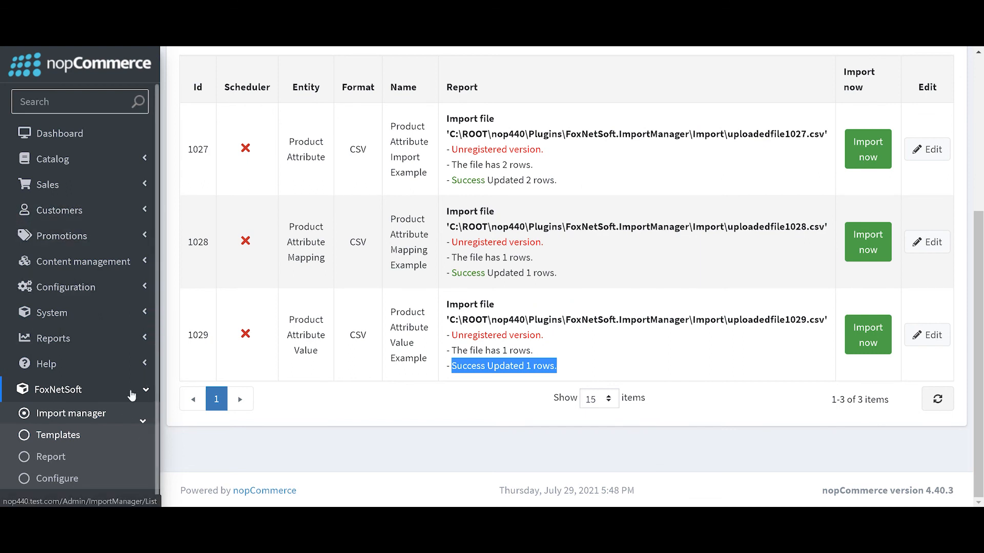
Step: Back in the import template list, review the Product Attribute Import, Product Attribute Mapping and Product Attribute Value example templates
scroll(253, 416, "up", 1)
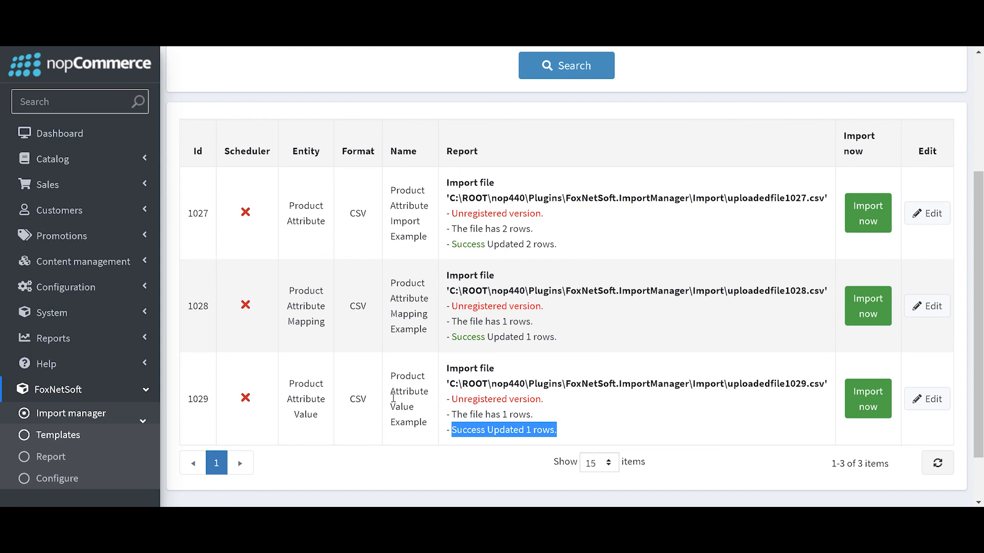
left_click_drag(386, 278, 396, 297)
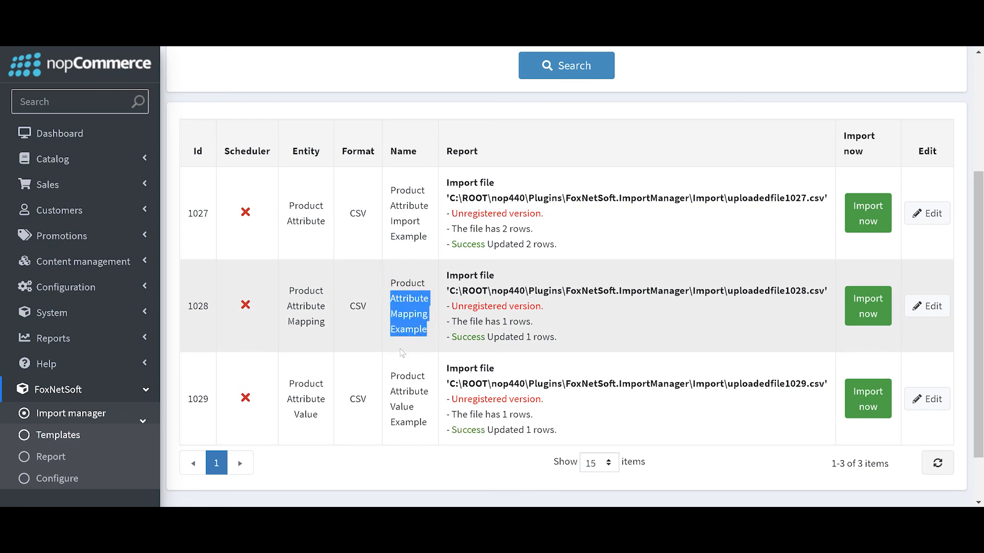
left_click_drag(428, 335, 392, 288)
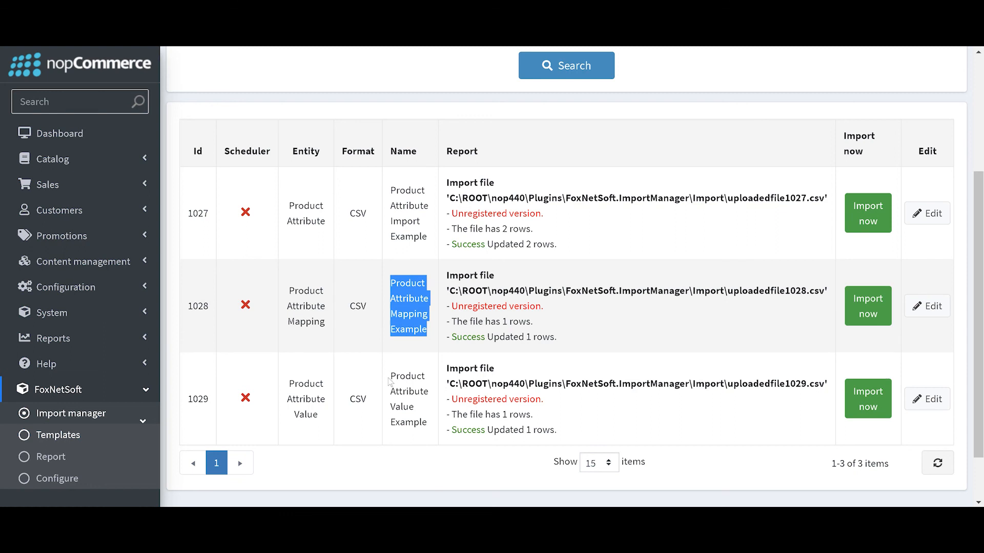
left_click_drag(389, 369, 439, 428)
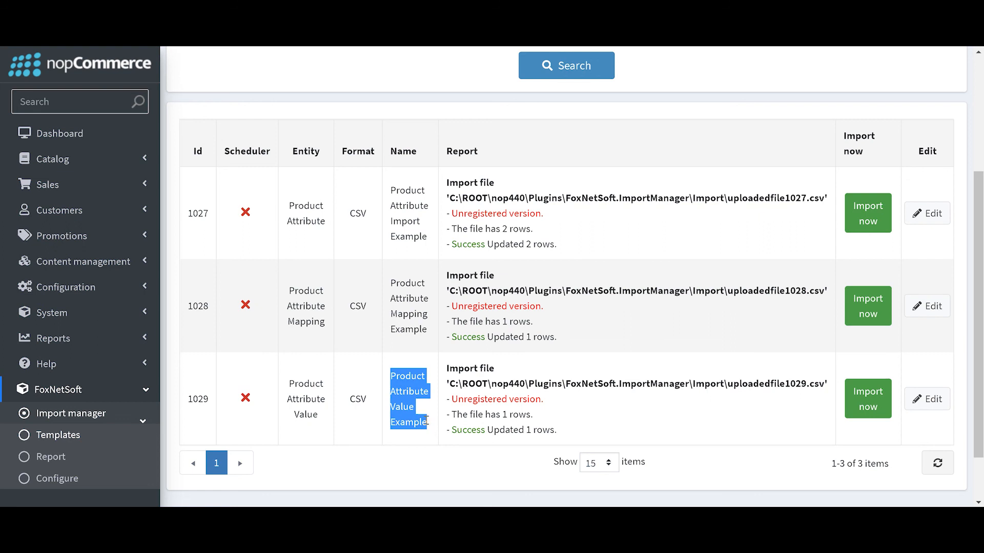
left_click_drag(388, 376, 427, 423)
left_click_drag(389, 278, 434, 334)
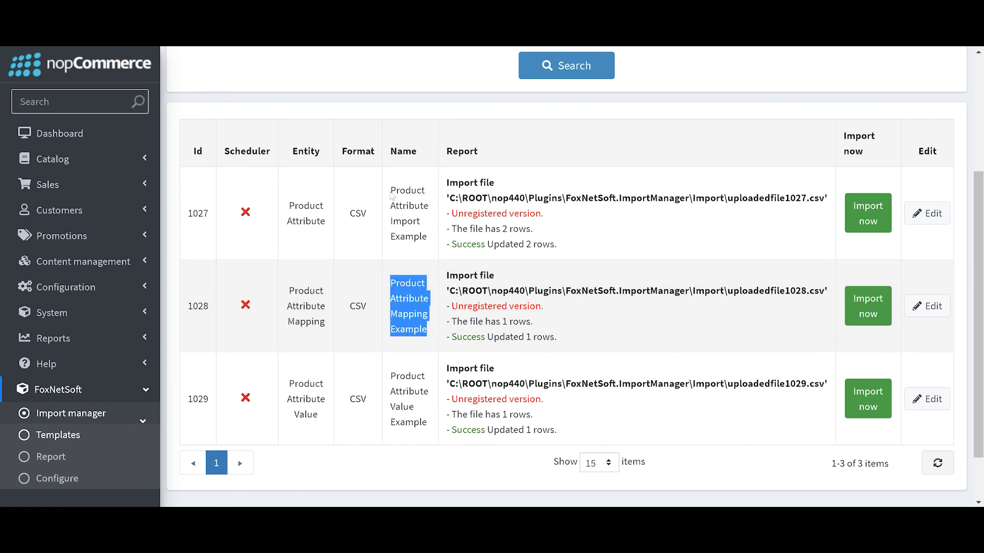
left_click_drag(389, 187, 420, 233)
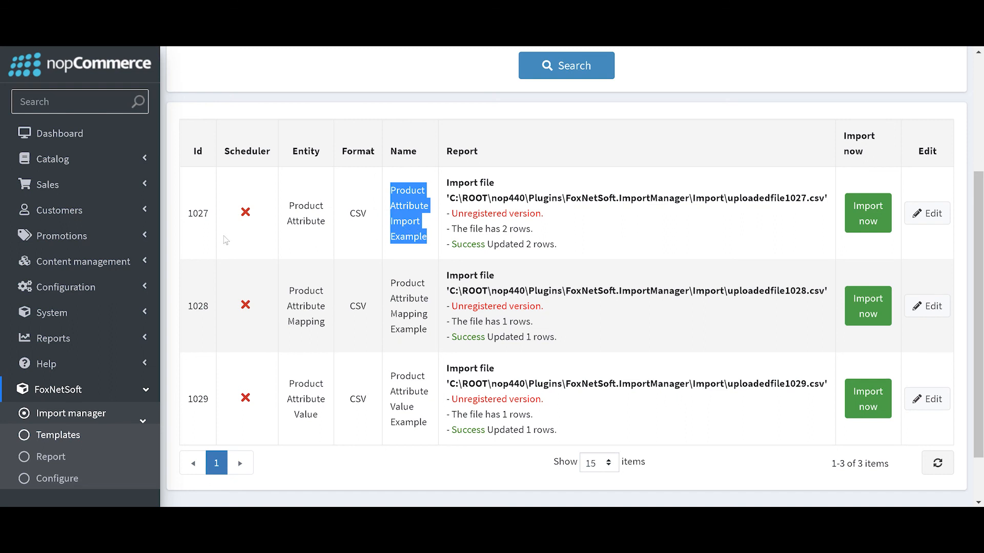